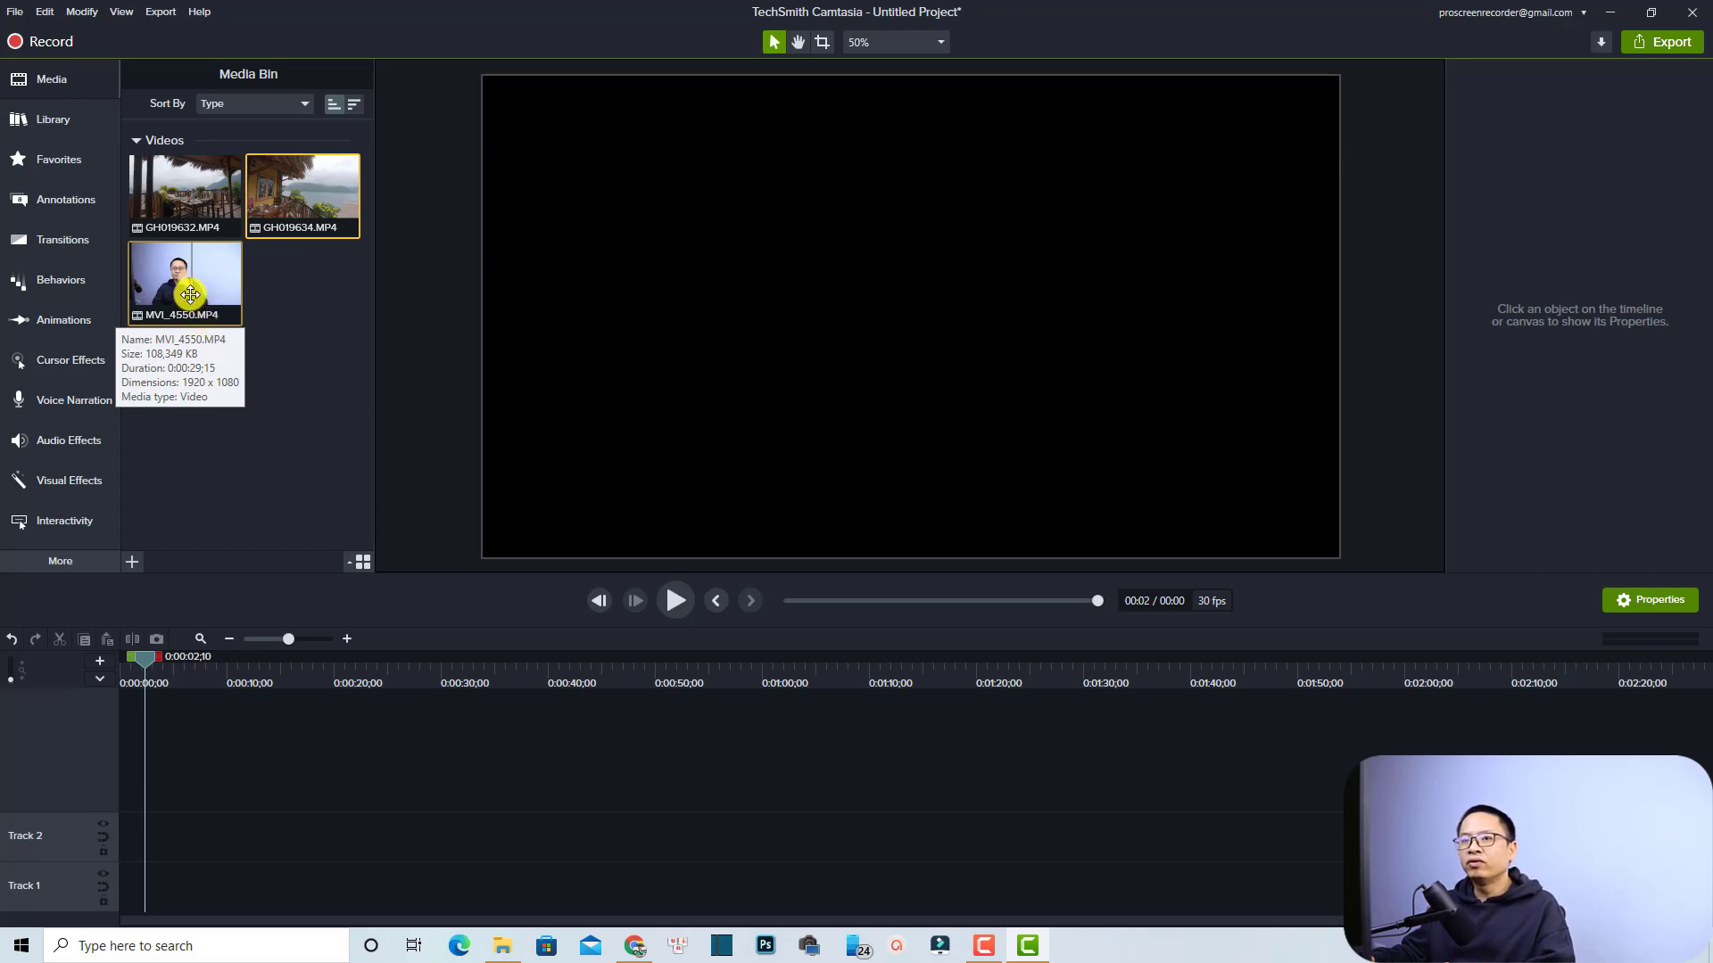
Place MVI_4550.MP4 on Track 2, silence its audio, and preview it.
left_click(190, 295)
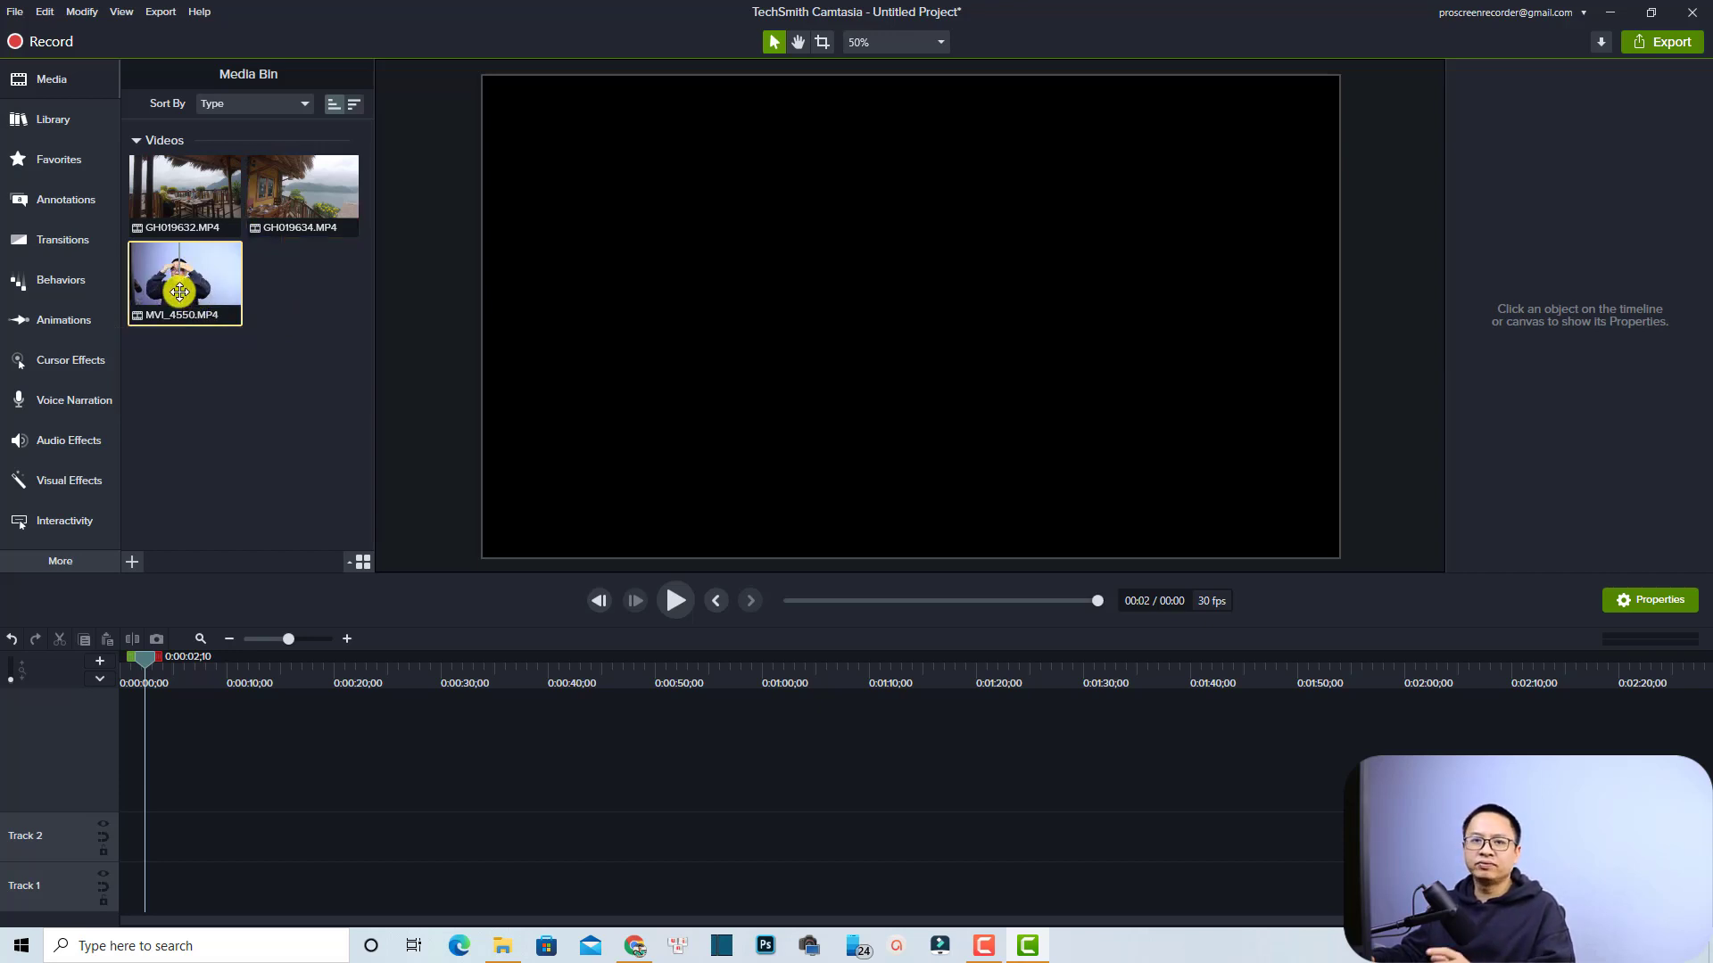
left_click_drag(179, 291, 121, 829)
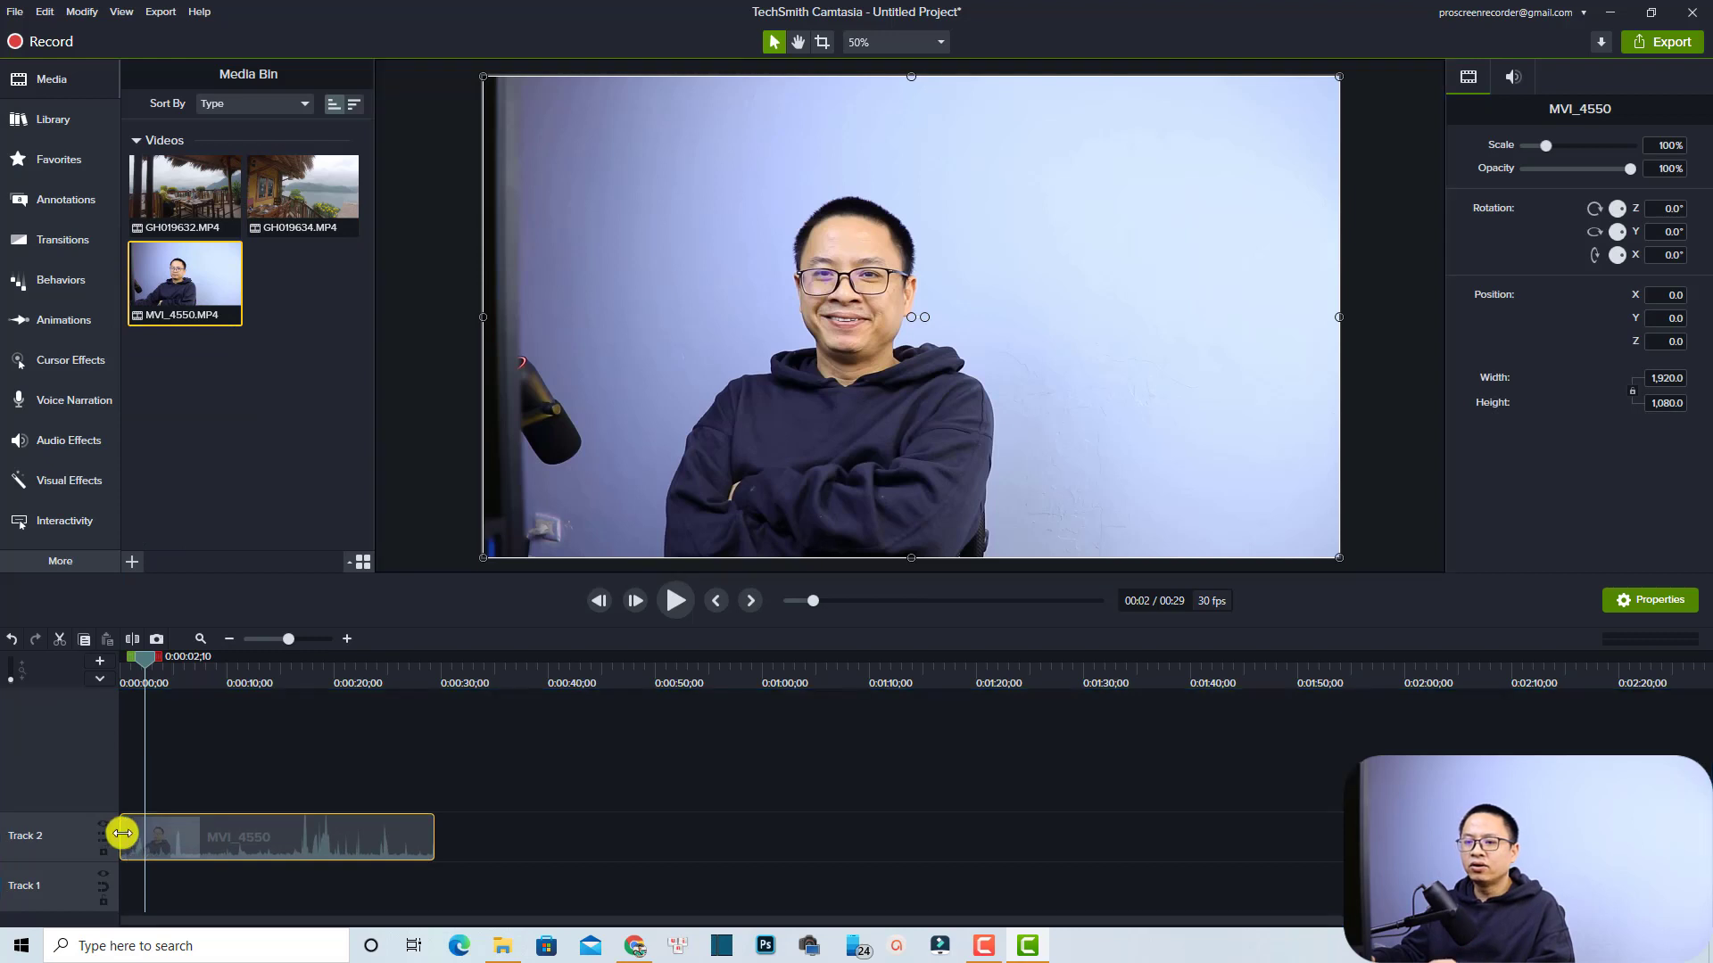
right_click(231, 839)
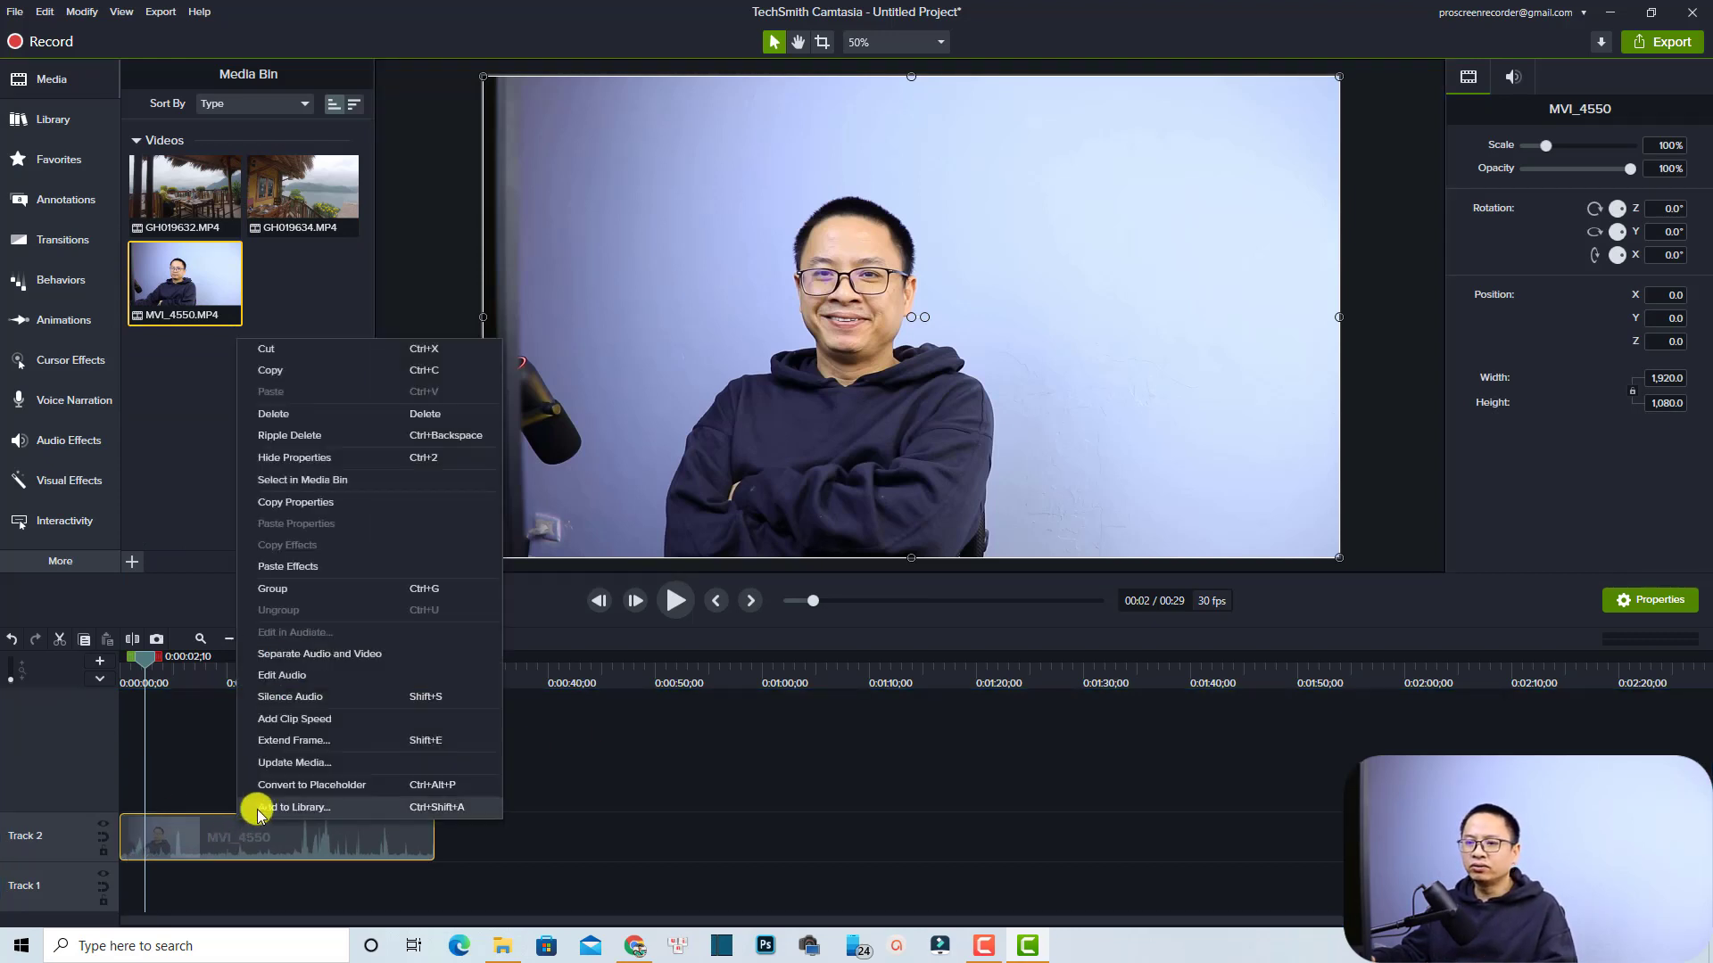
left_click(297, 697)
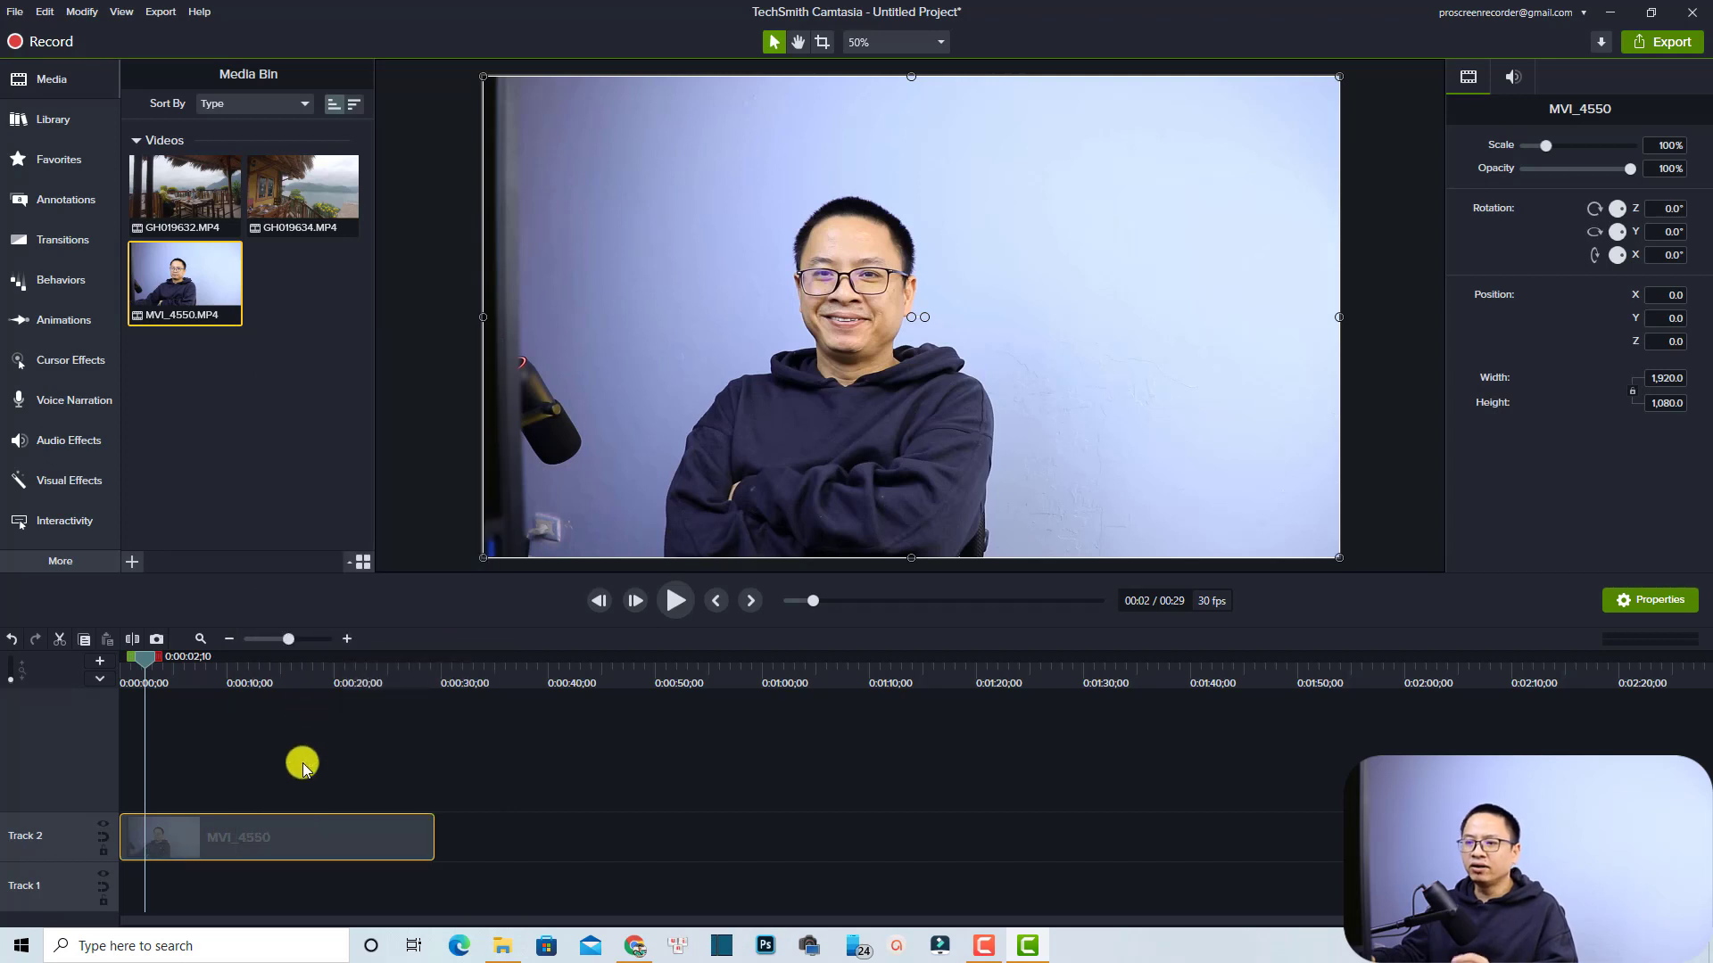
left_click(269, 762)
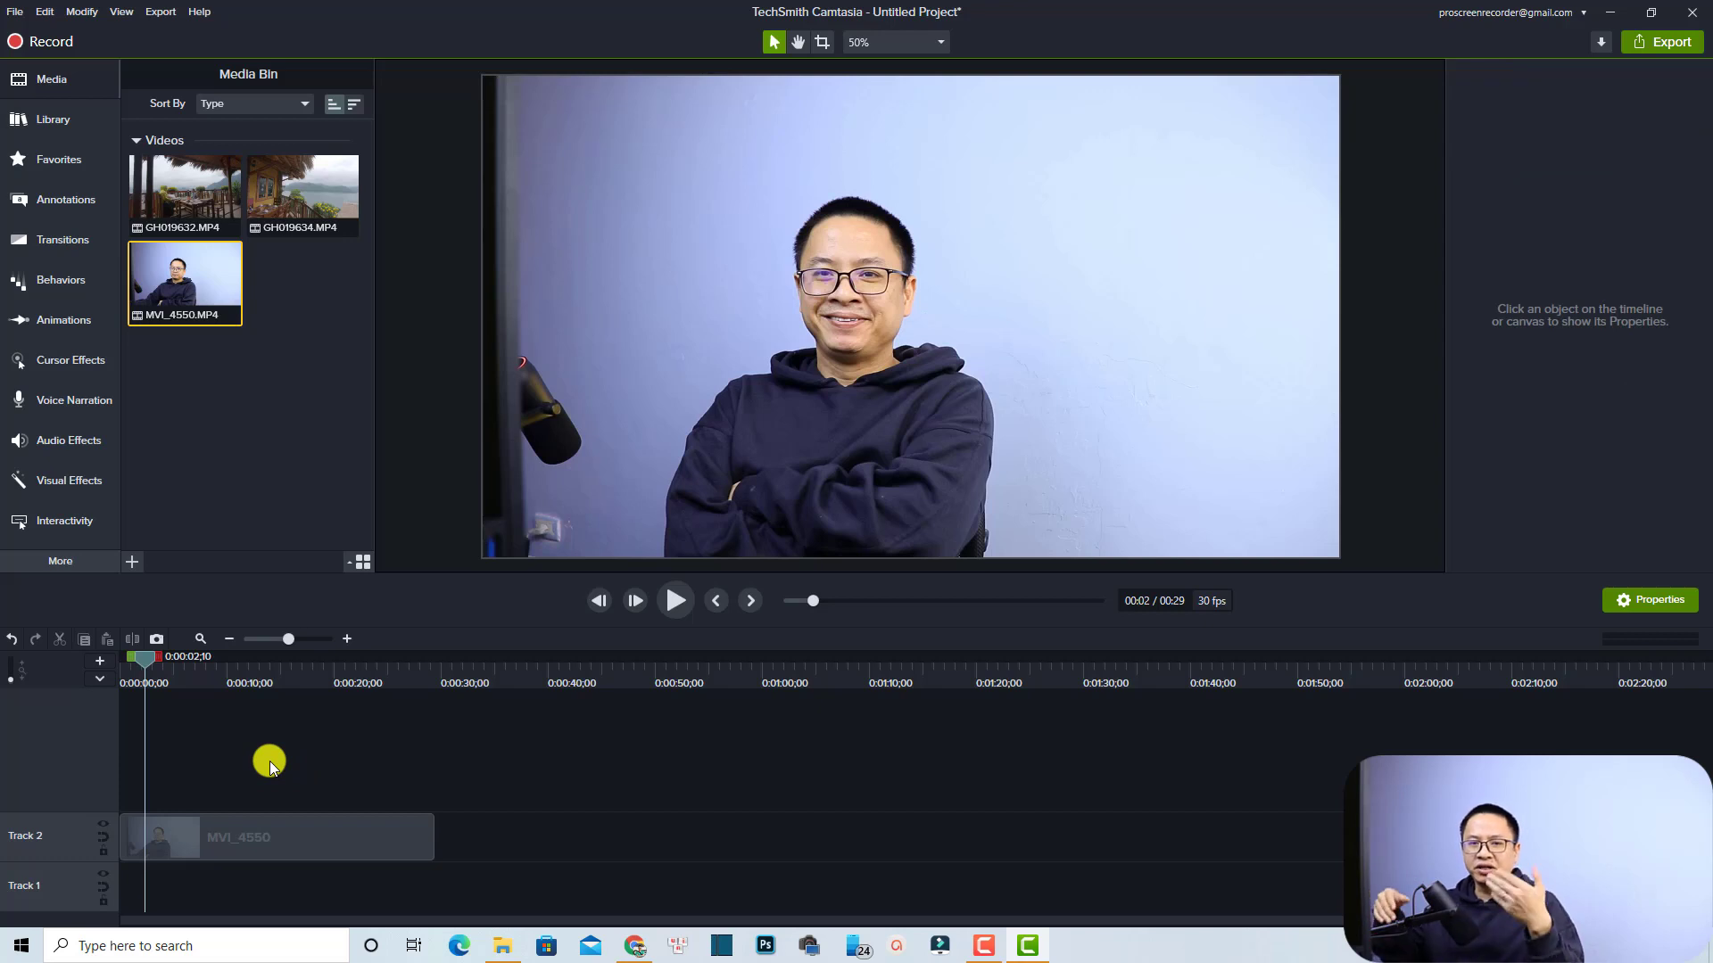
key("space")
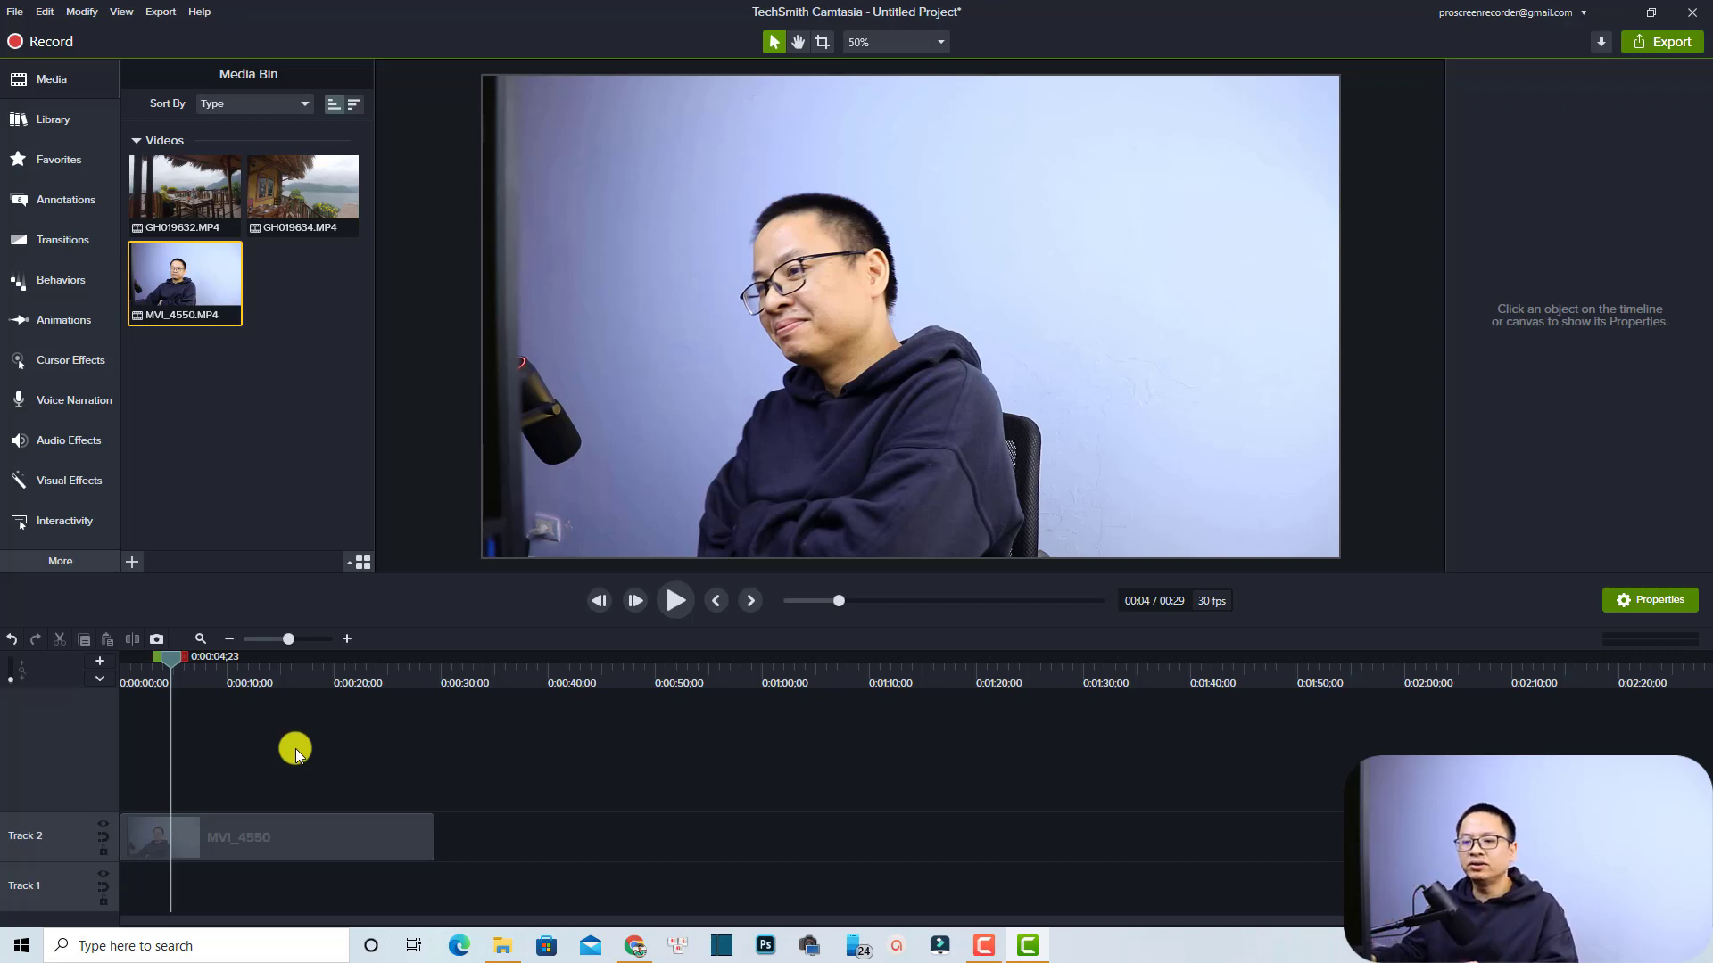
Select the MVI_4550 clip and bring up the Visual Effects list.
left_click(206, 834)
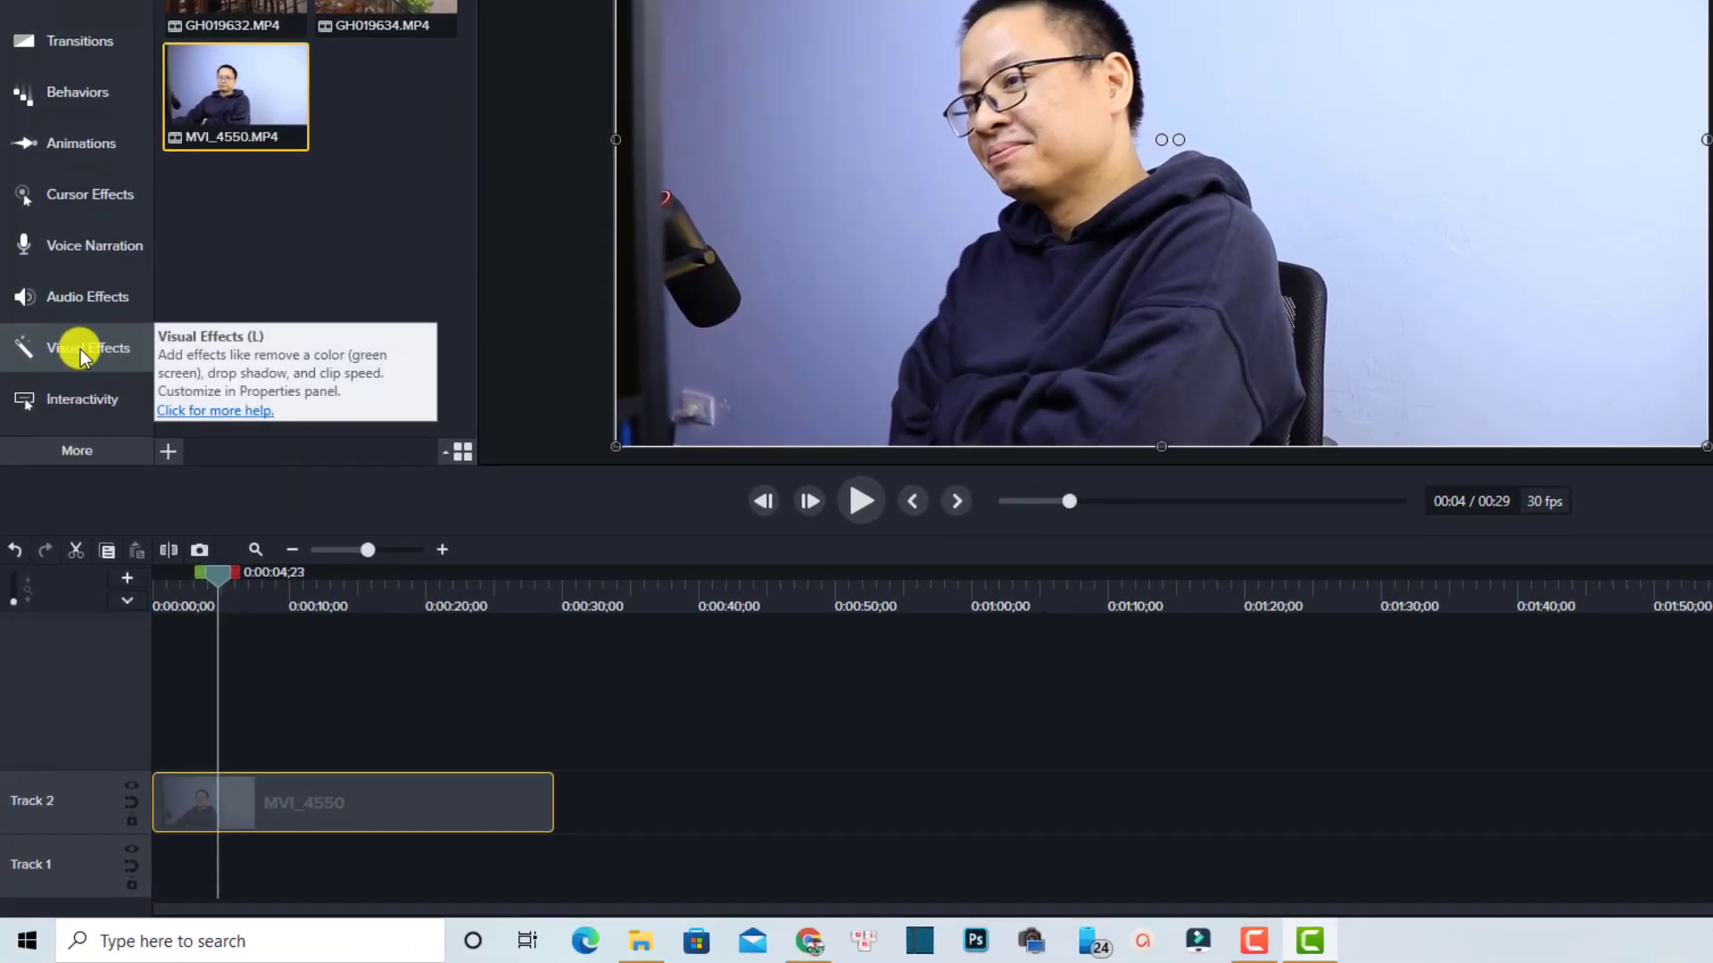
left_click(80, 350)
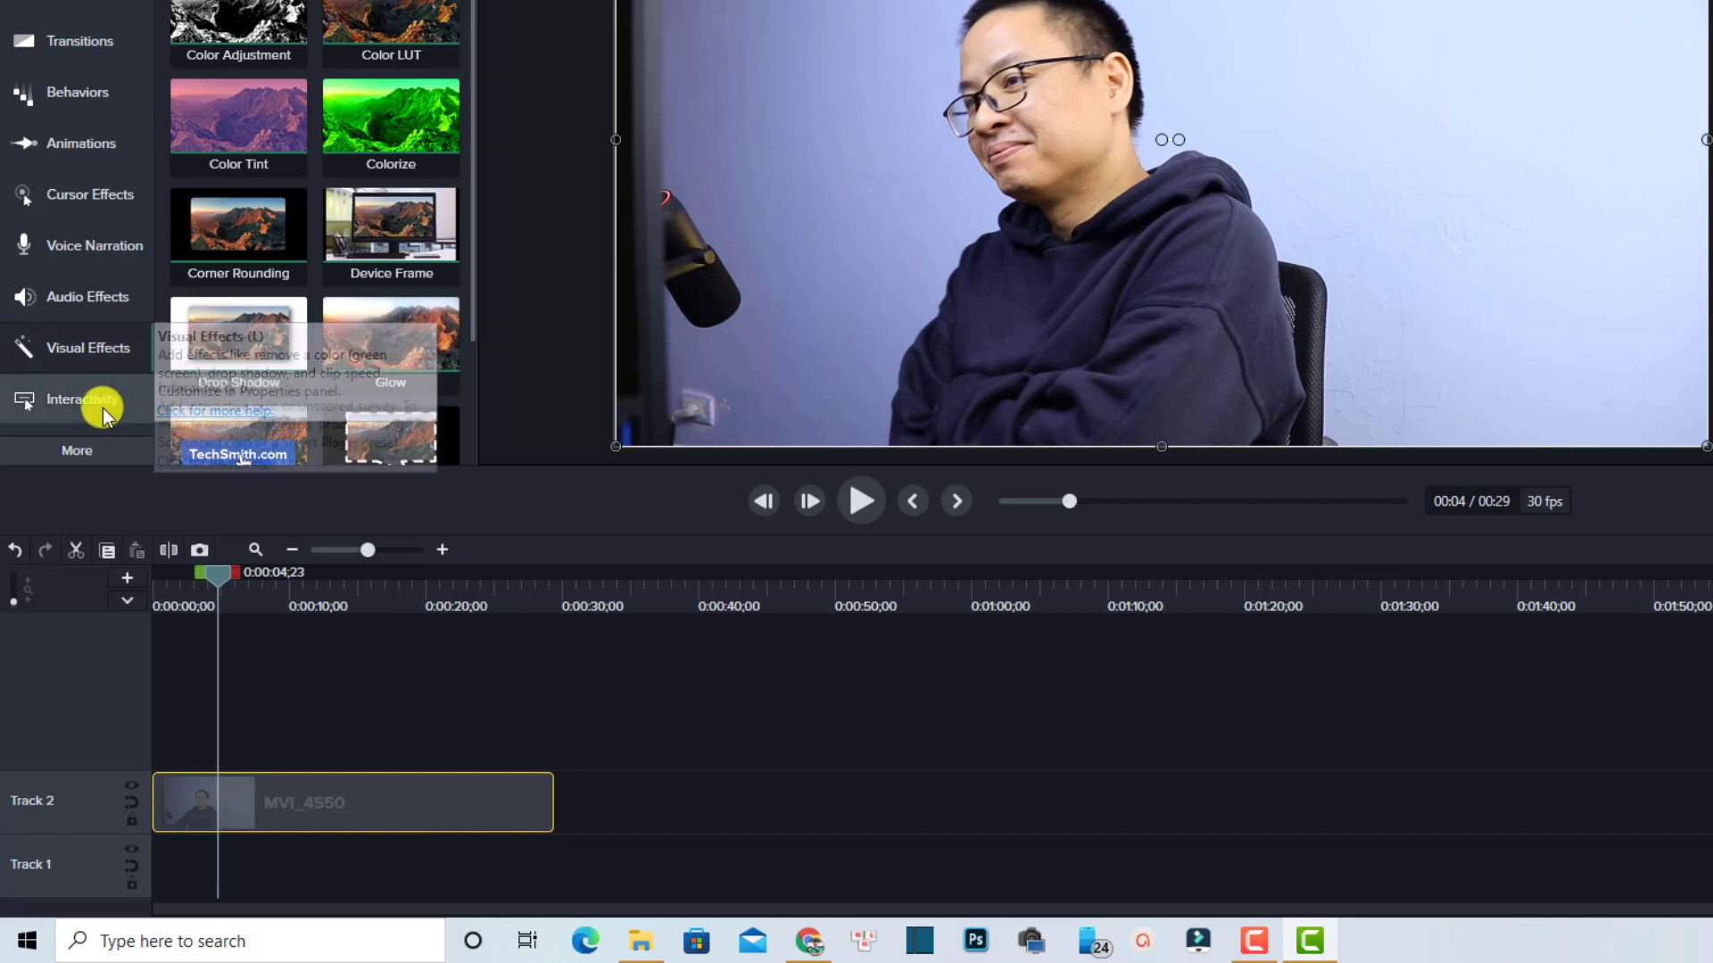
left_click(60, 459)
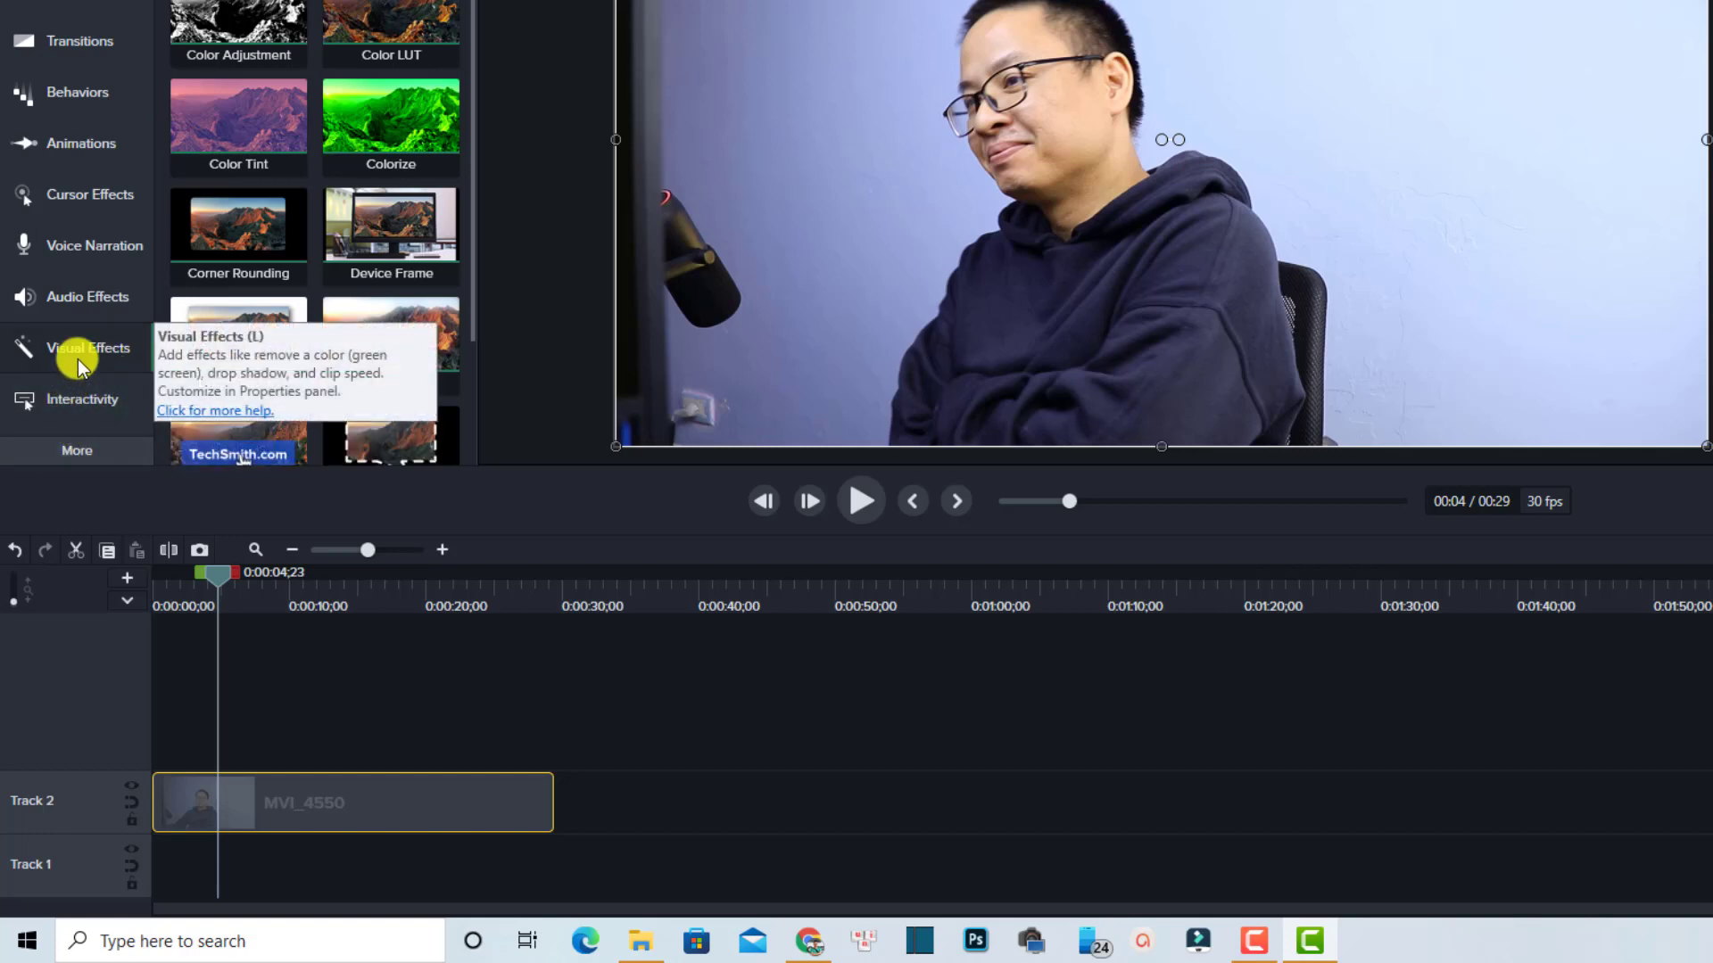
left_click(77, 360)
left_click(88, 431)
scroll(360, 163, "down", 2)
scroll(360, 343, "up", 2)
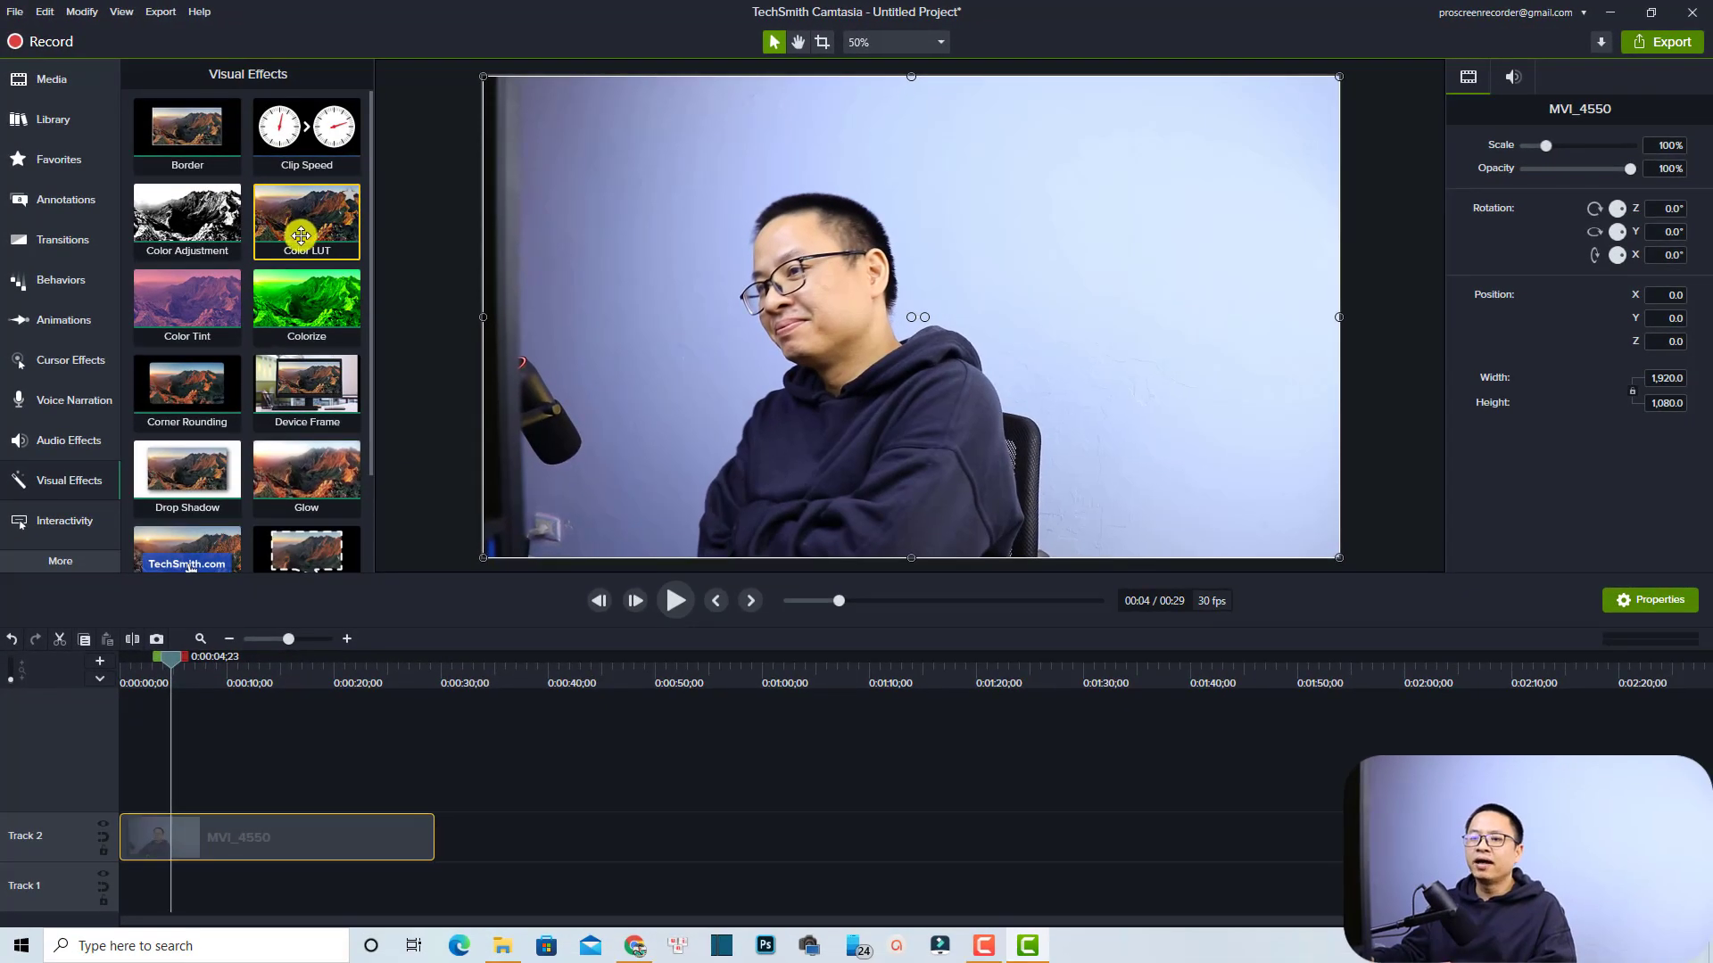
Apply Color LUT to the MVI_4550 clip and play back the Enhance Contrast grade.
left_click_drag(381, 294, 234, 955)
left_click_drag(185, 749, 181, 833)
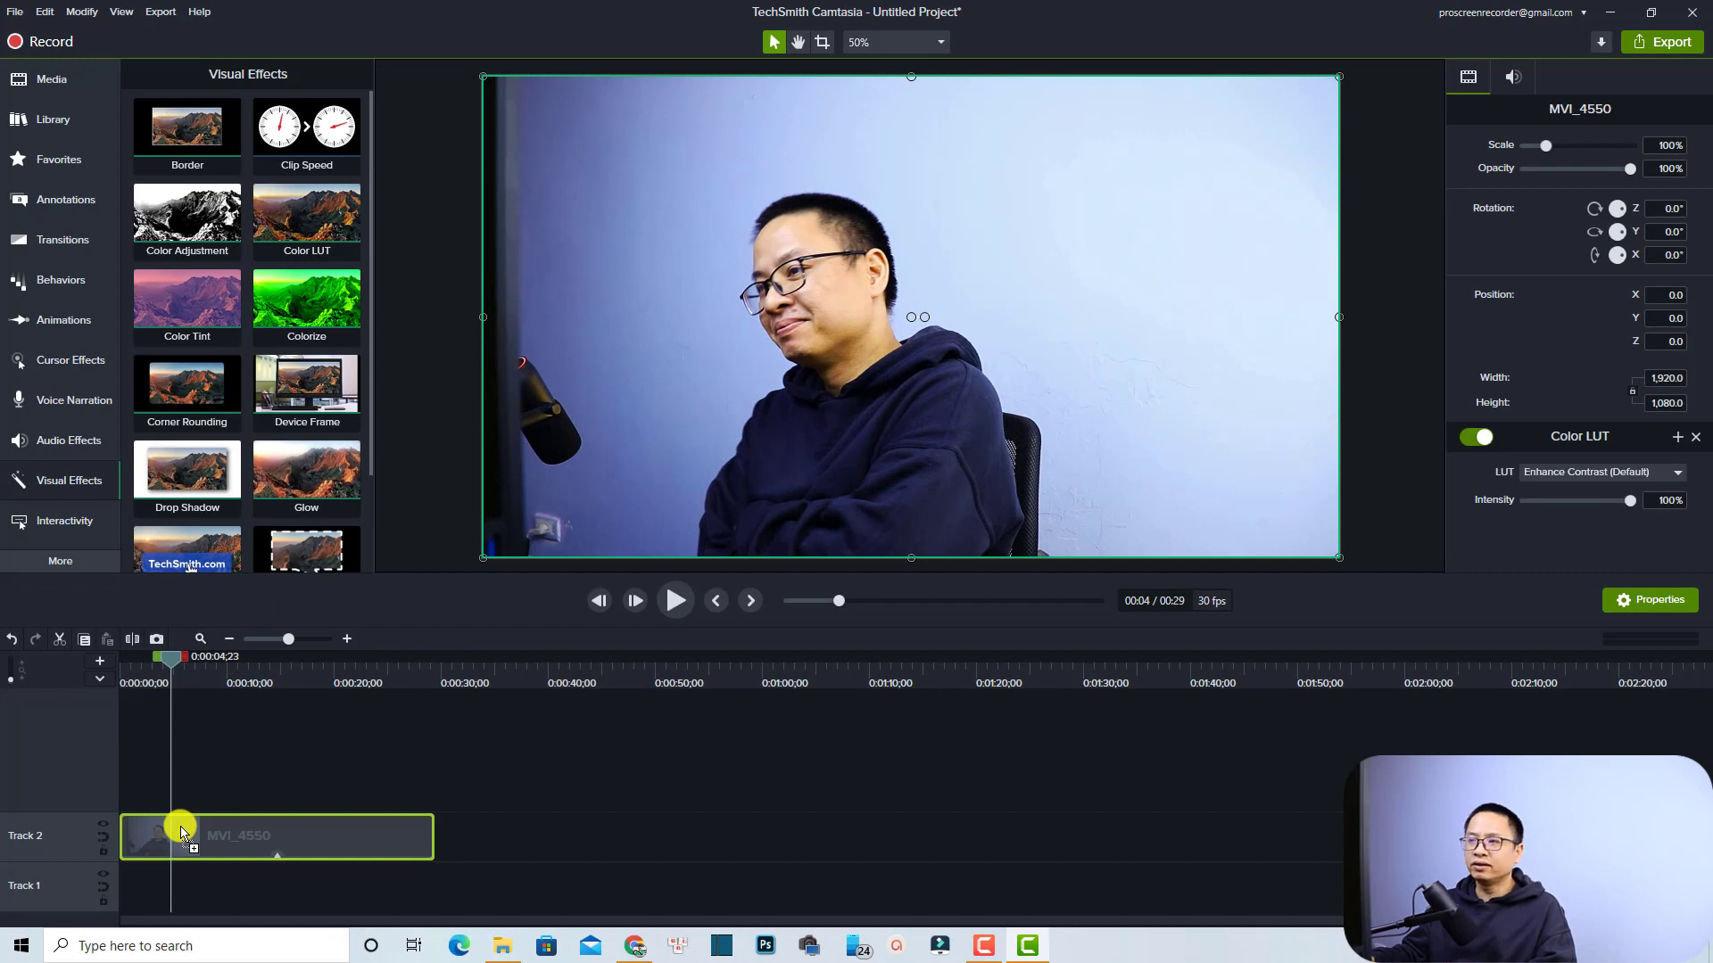
left_click(211, 786)
key("space")
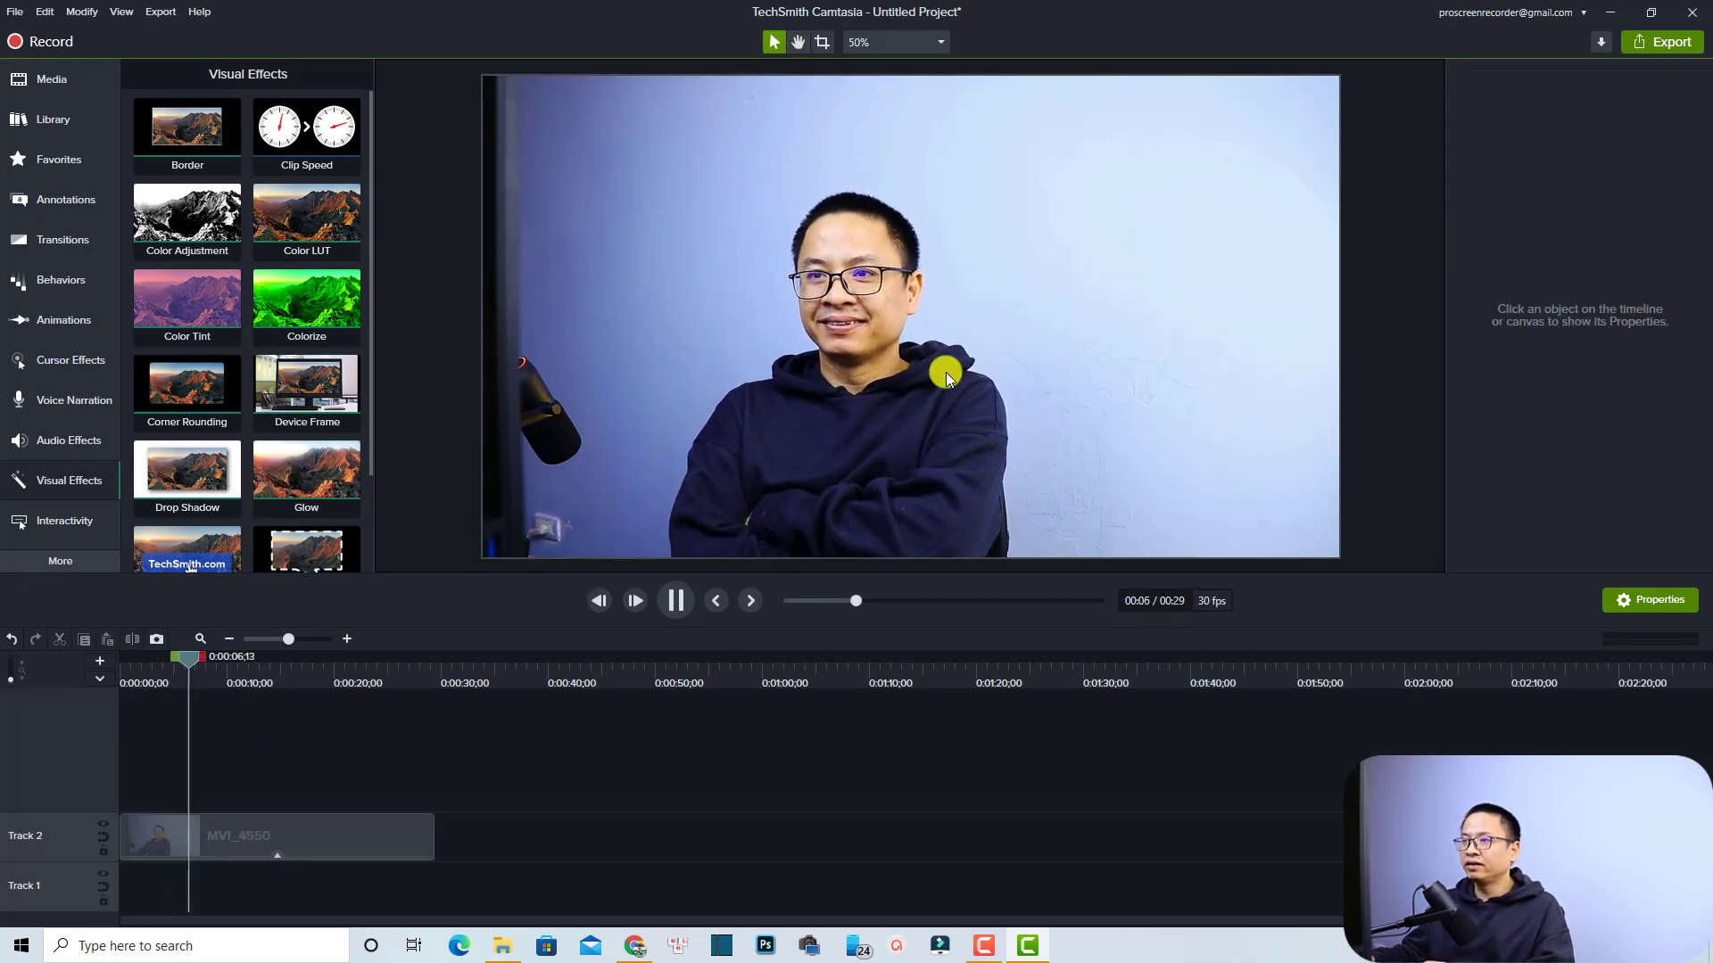
Toggle the Color LUT off and on to compare, then lower its intensity to 57%.
left_click(223, 834)
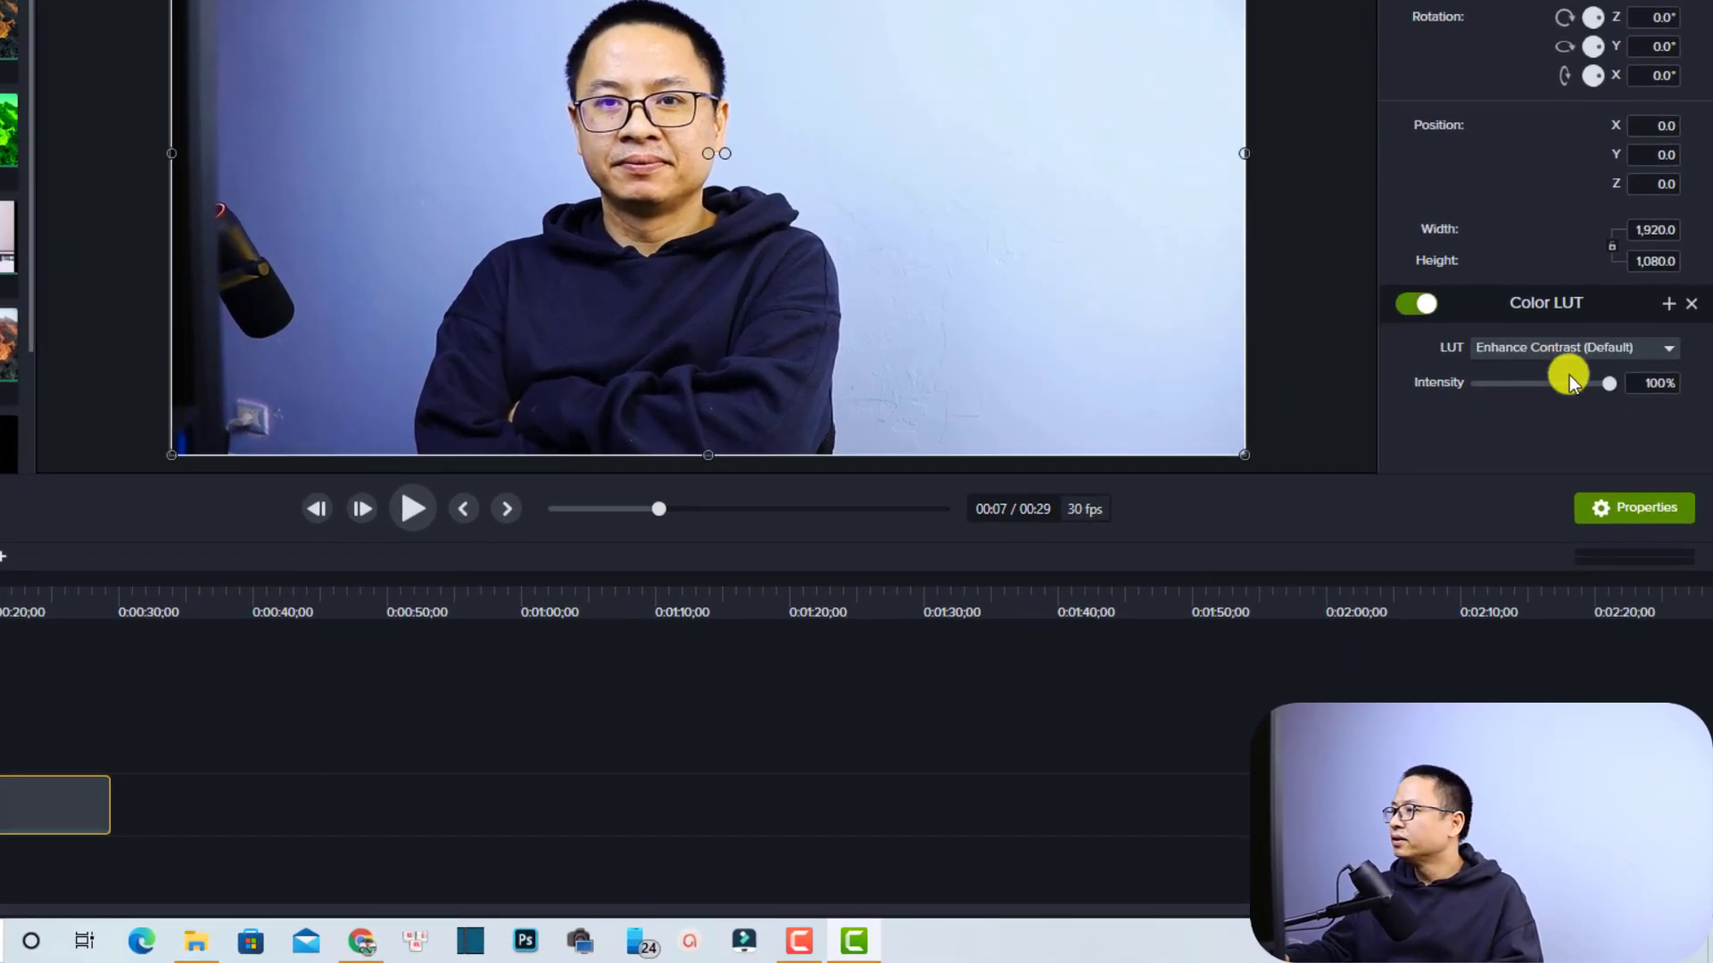
left_click(1409, 306)
left_click(1418, 308)
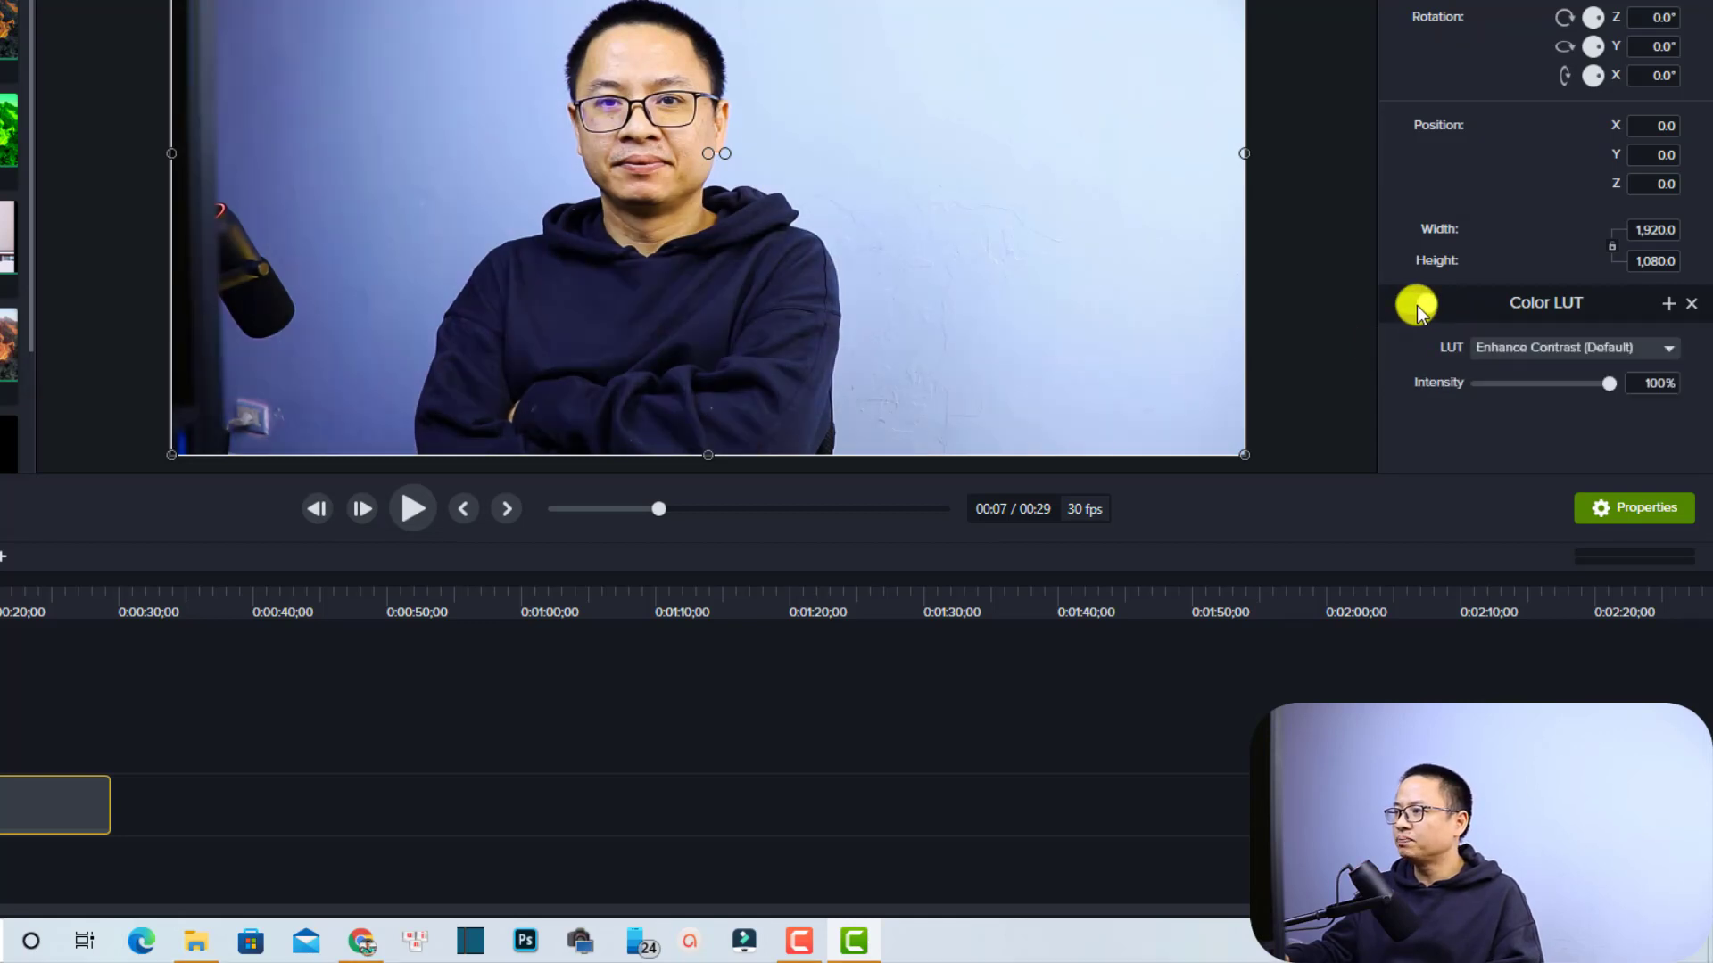
left_click(1410, 306)
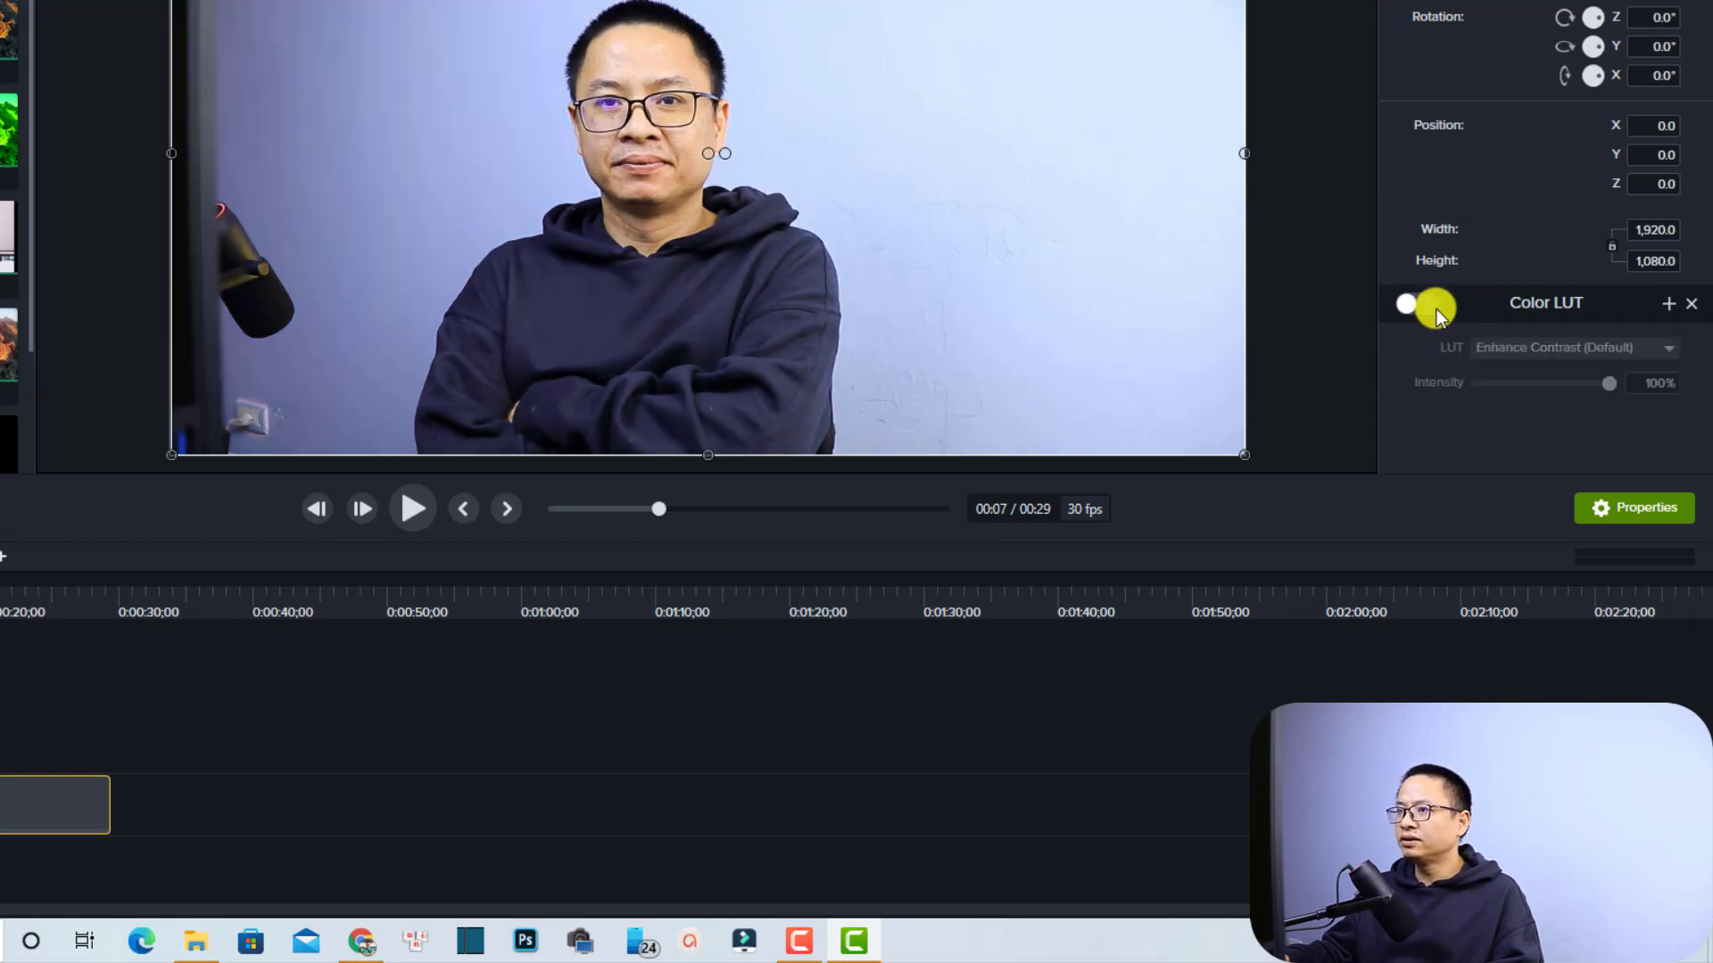
left_click(1430, 309)
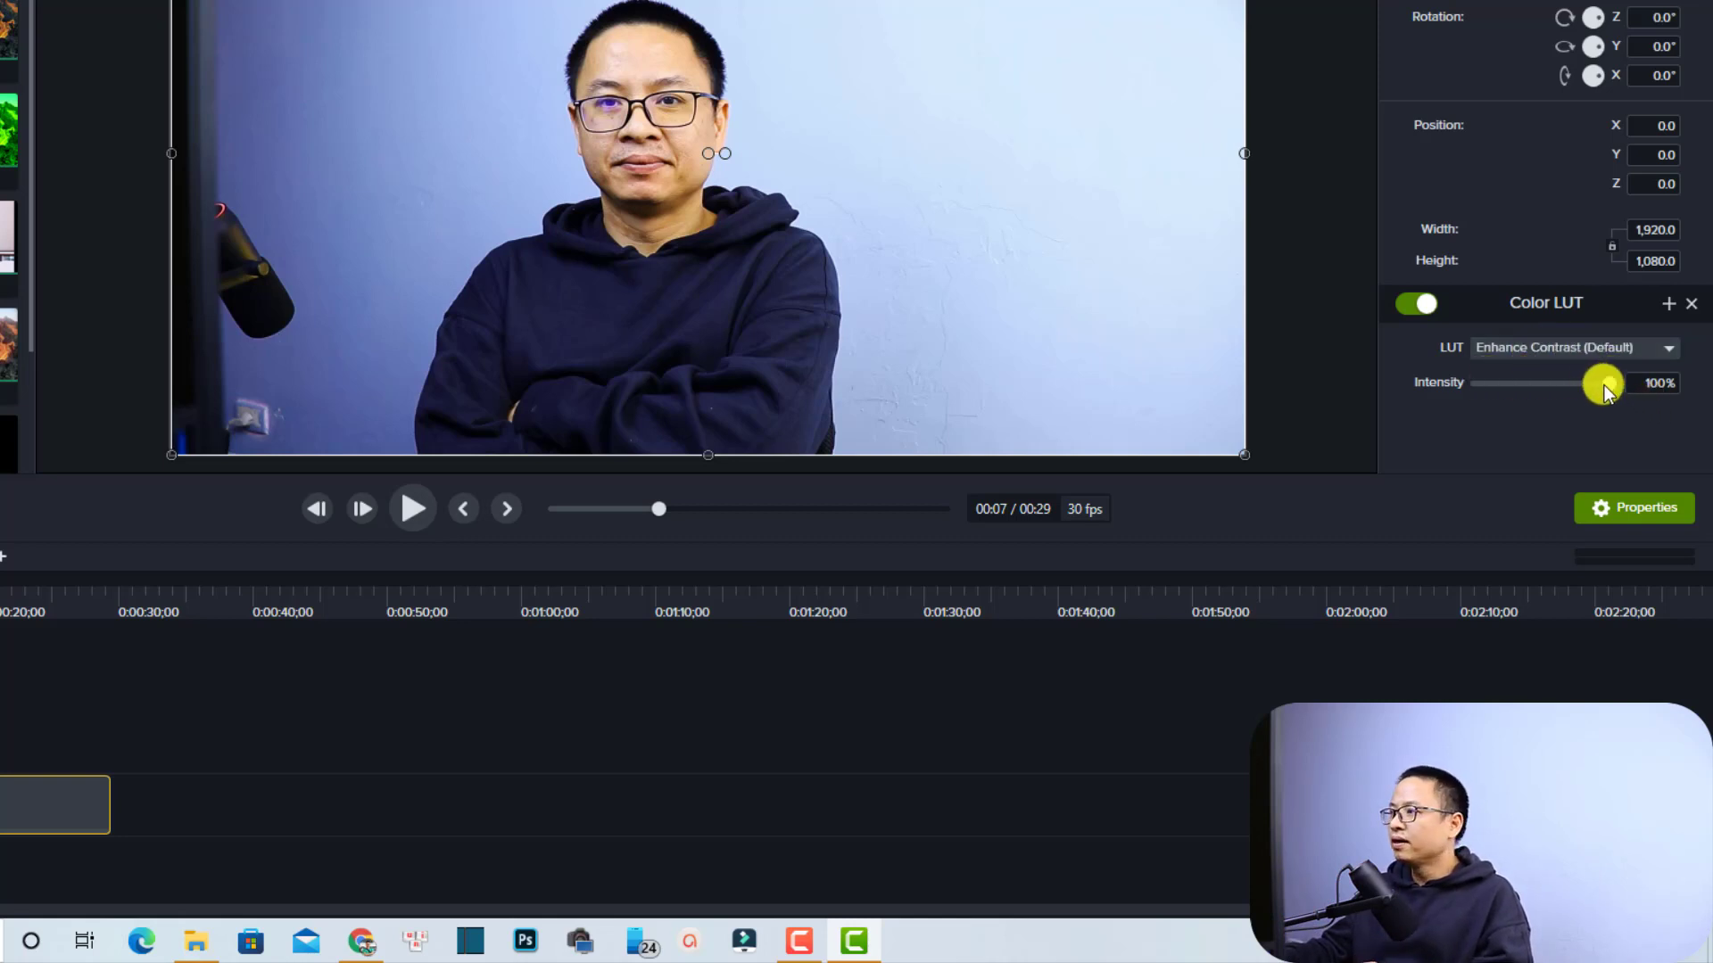
left_click_drag(1610, 387, 1551, 389)
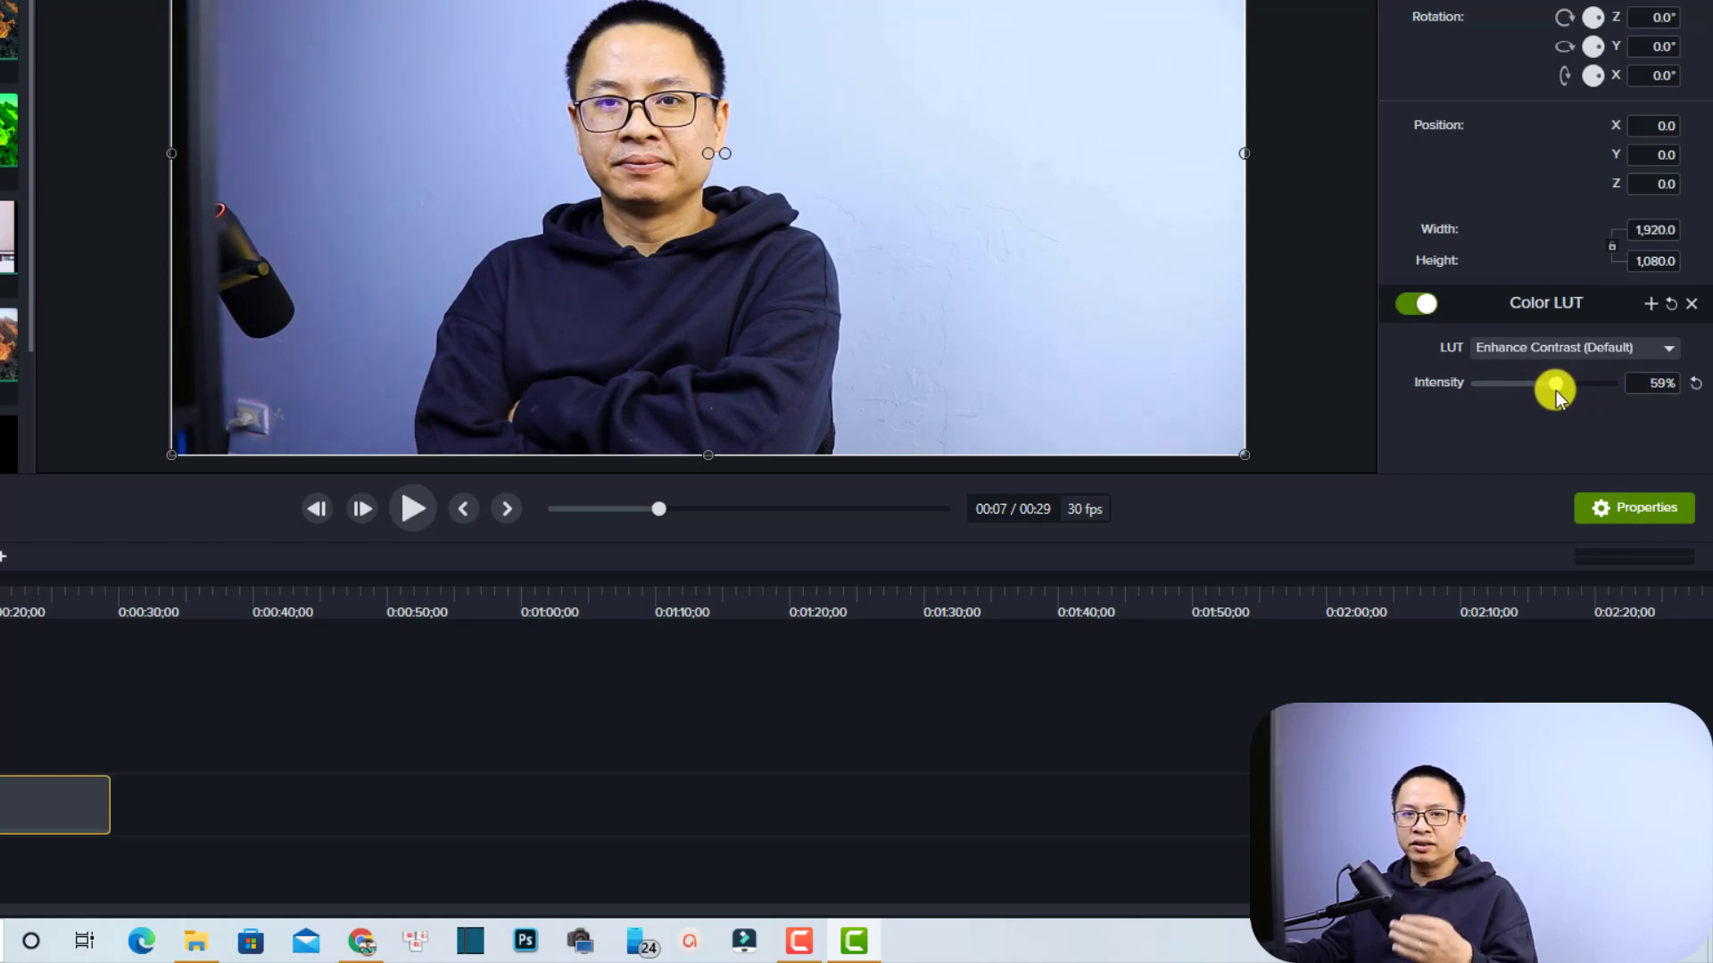
left_click_drag(1556, 391, 1553, 390)
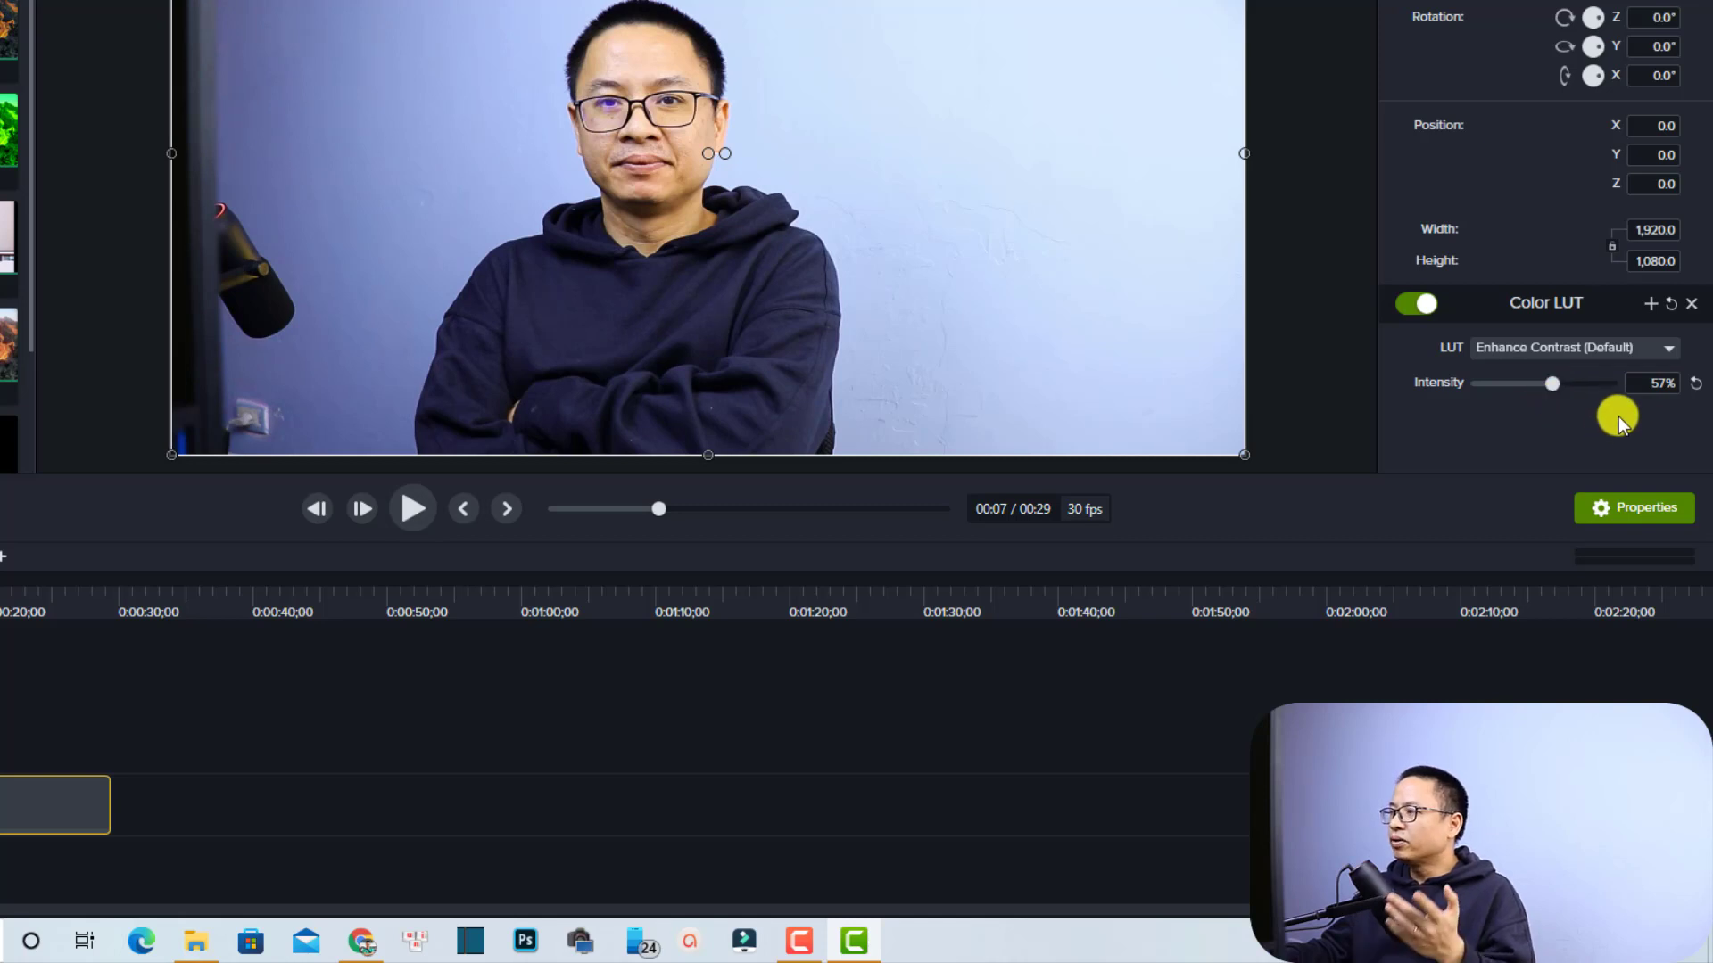
Start a LUT import and browse to Free Luts > LUTs by IWLTBAP (CUBE) > BONUS LUTs > 8700.
left_click(1669, 349)
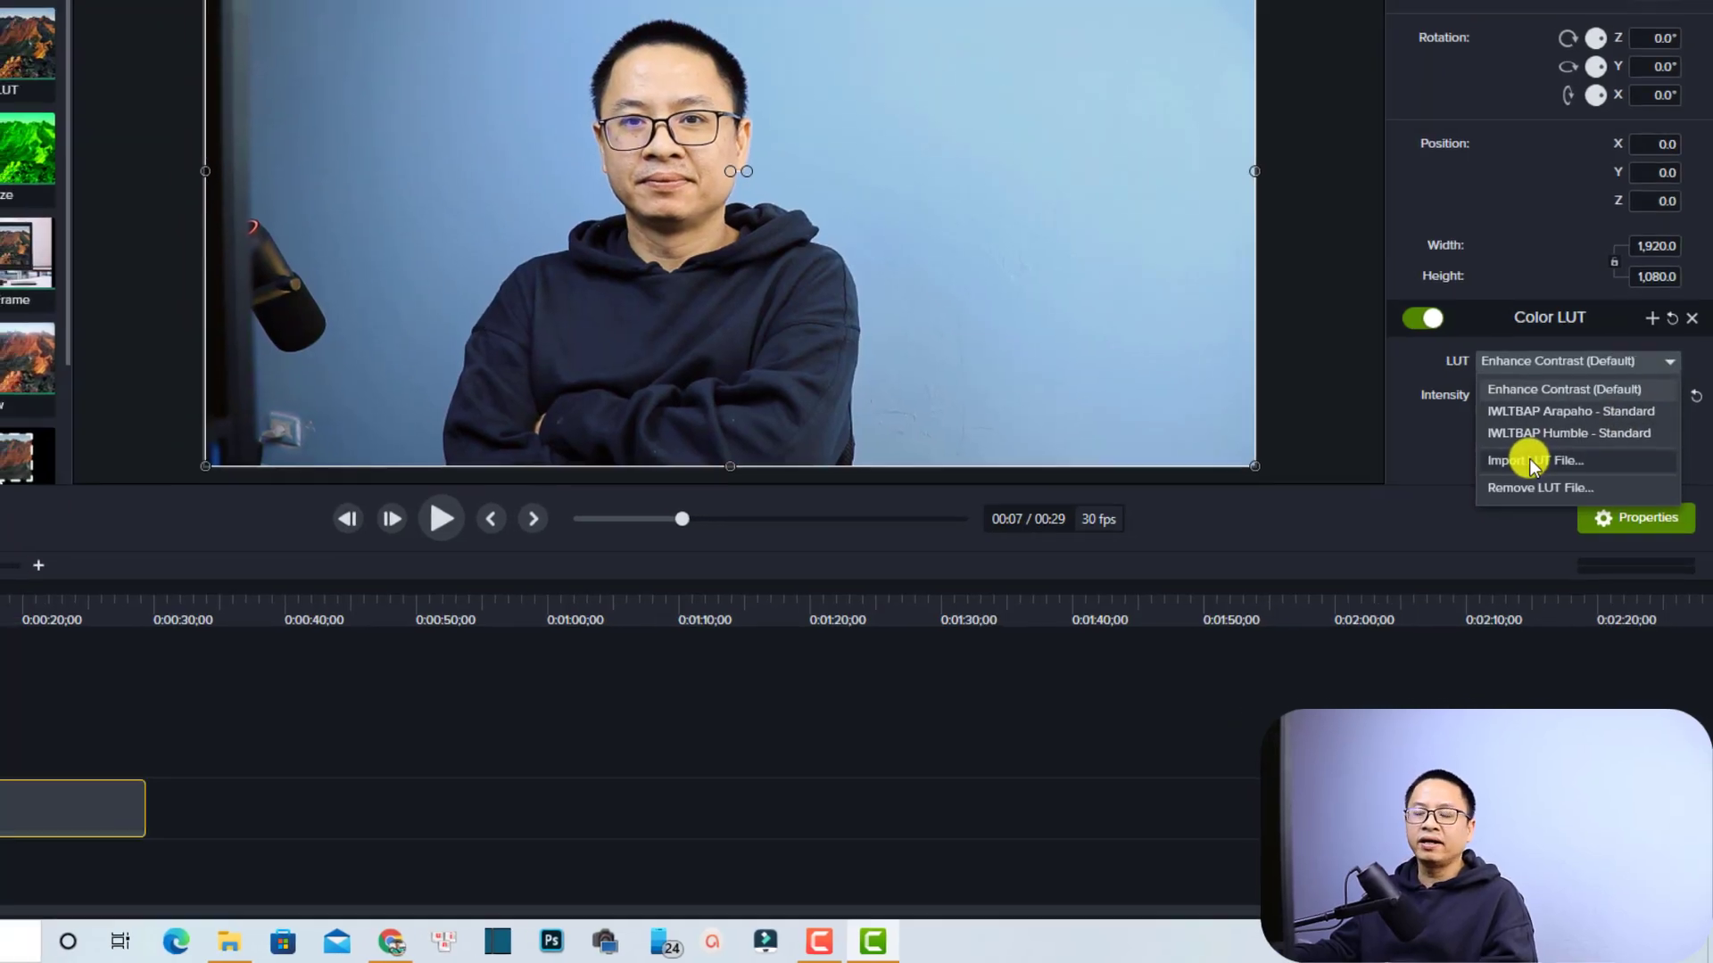
left_click(1525, 448)
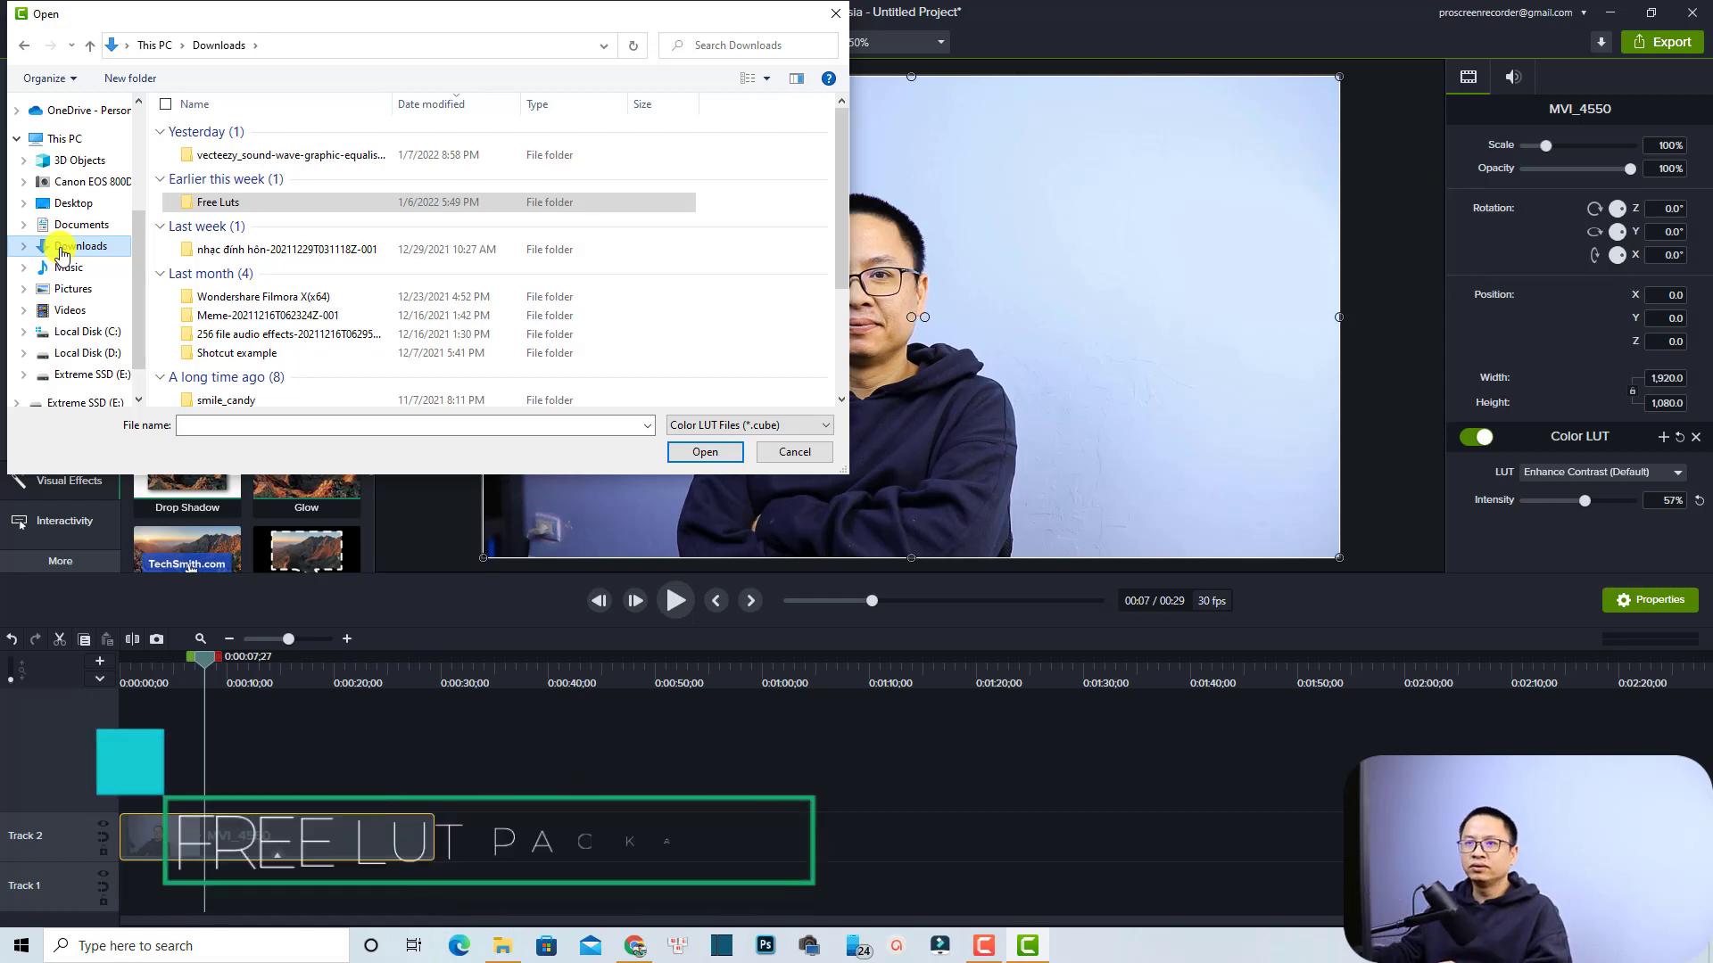
left_click(214, 203)
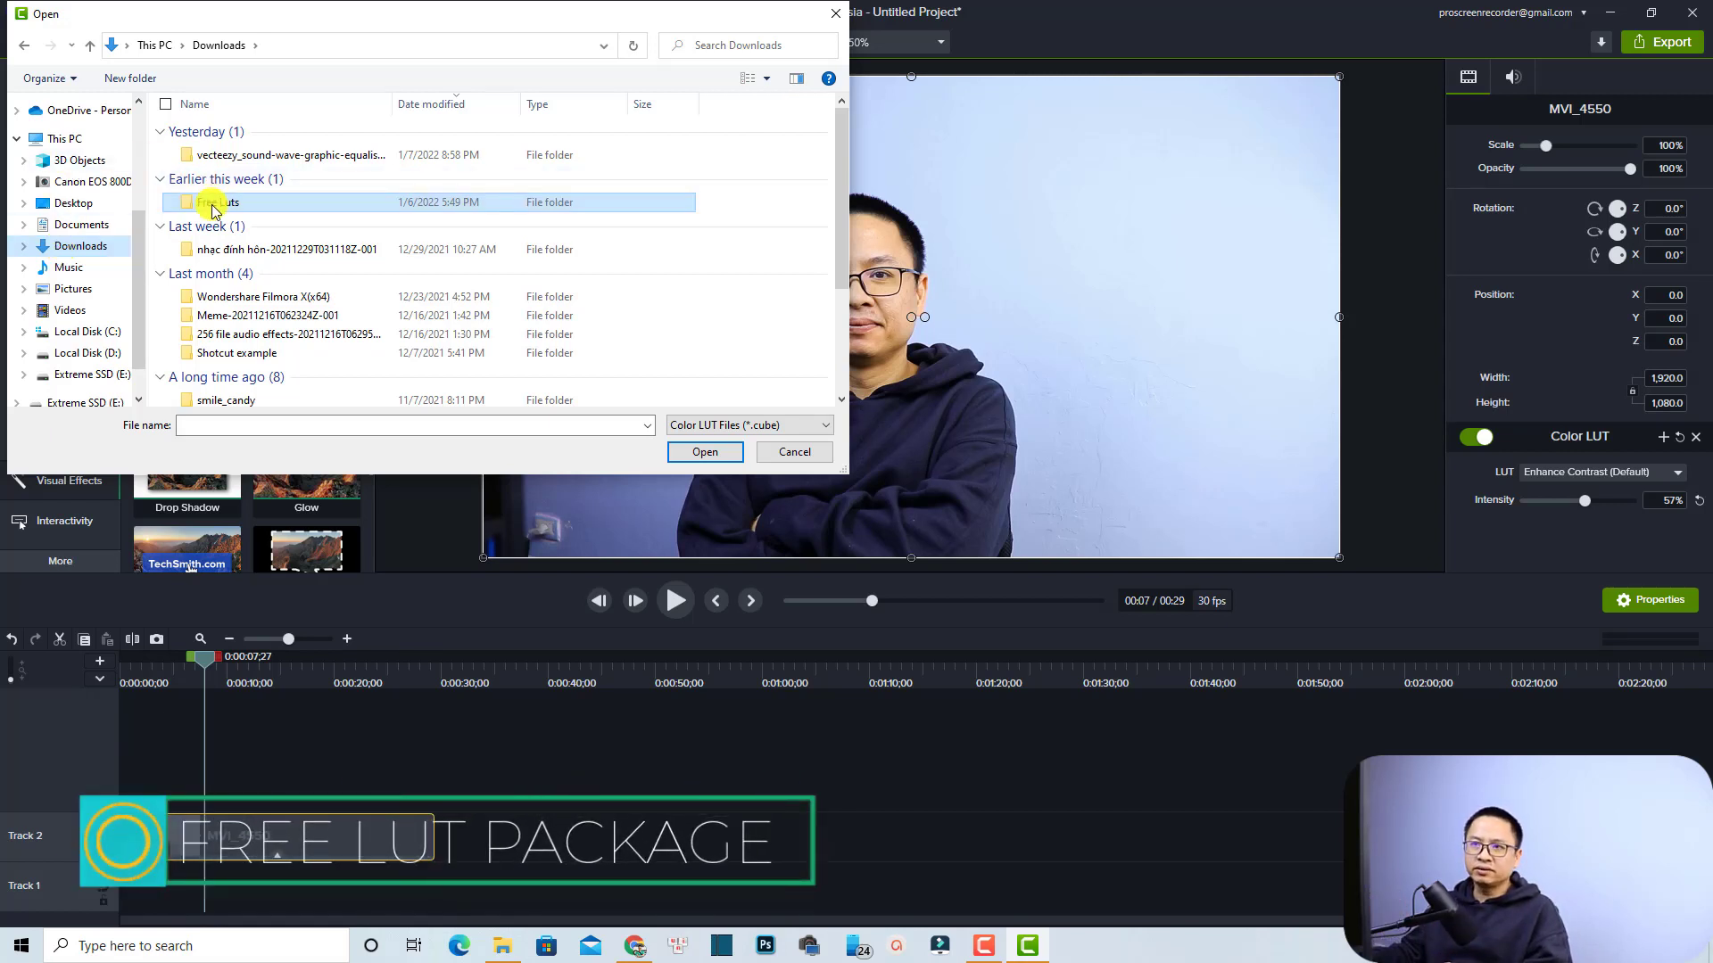
double_click(212, 204)
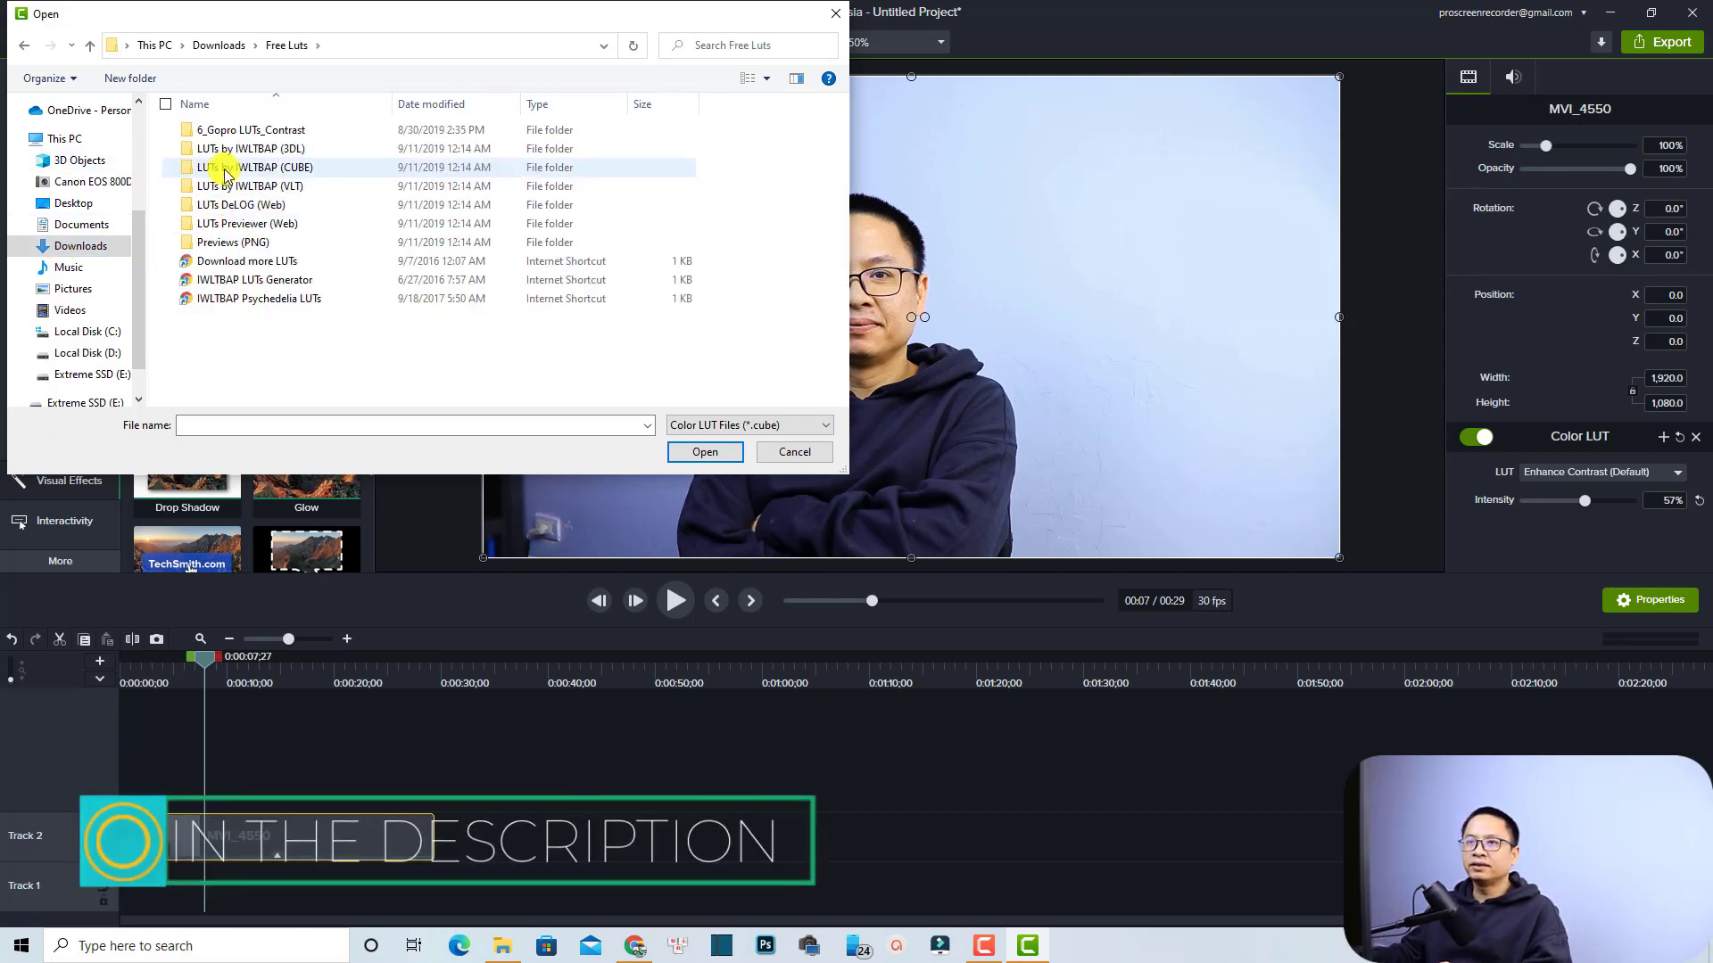
double_click(228, 169)
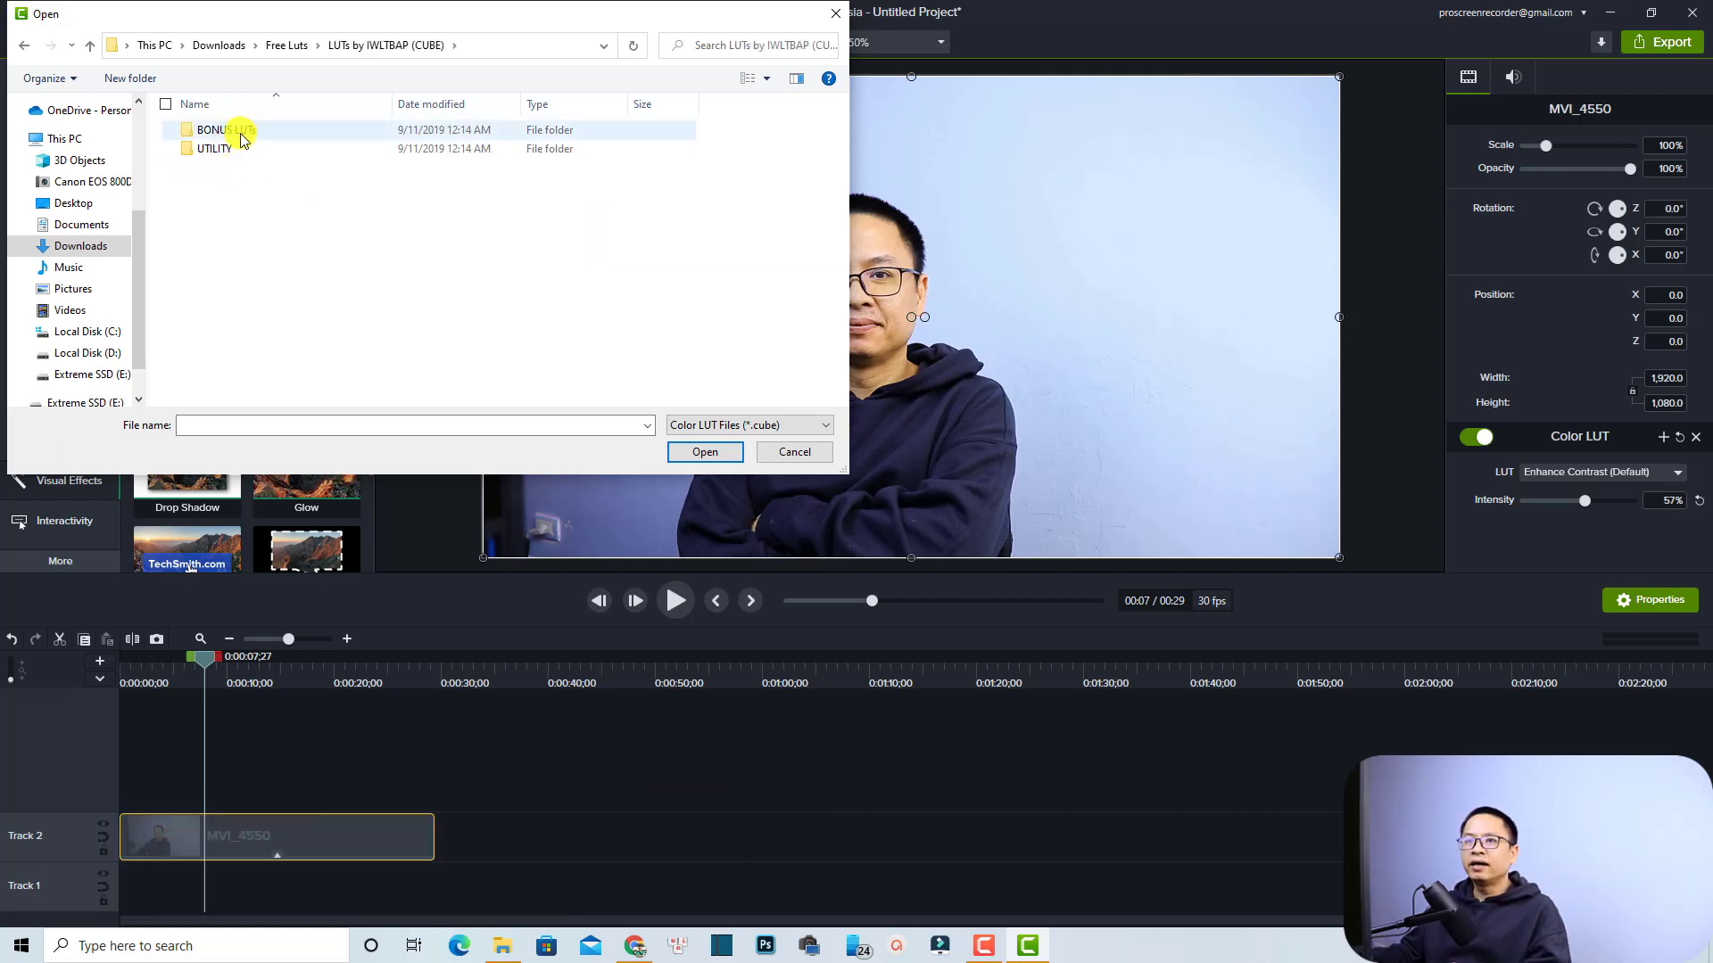
double_click(239, 134)
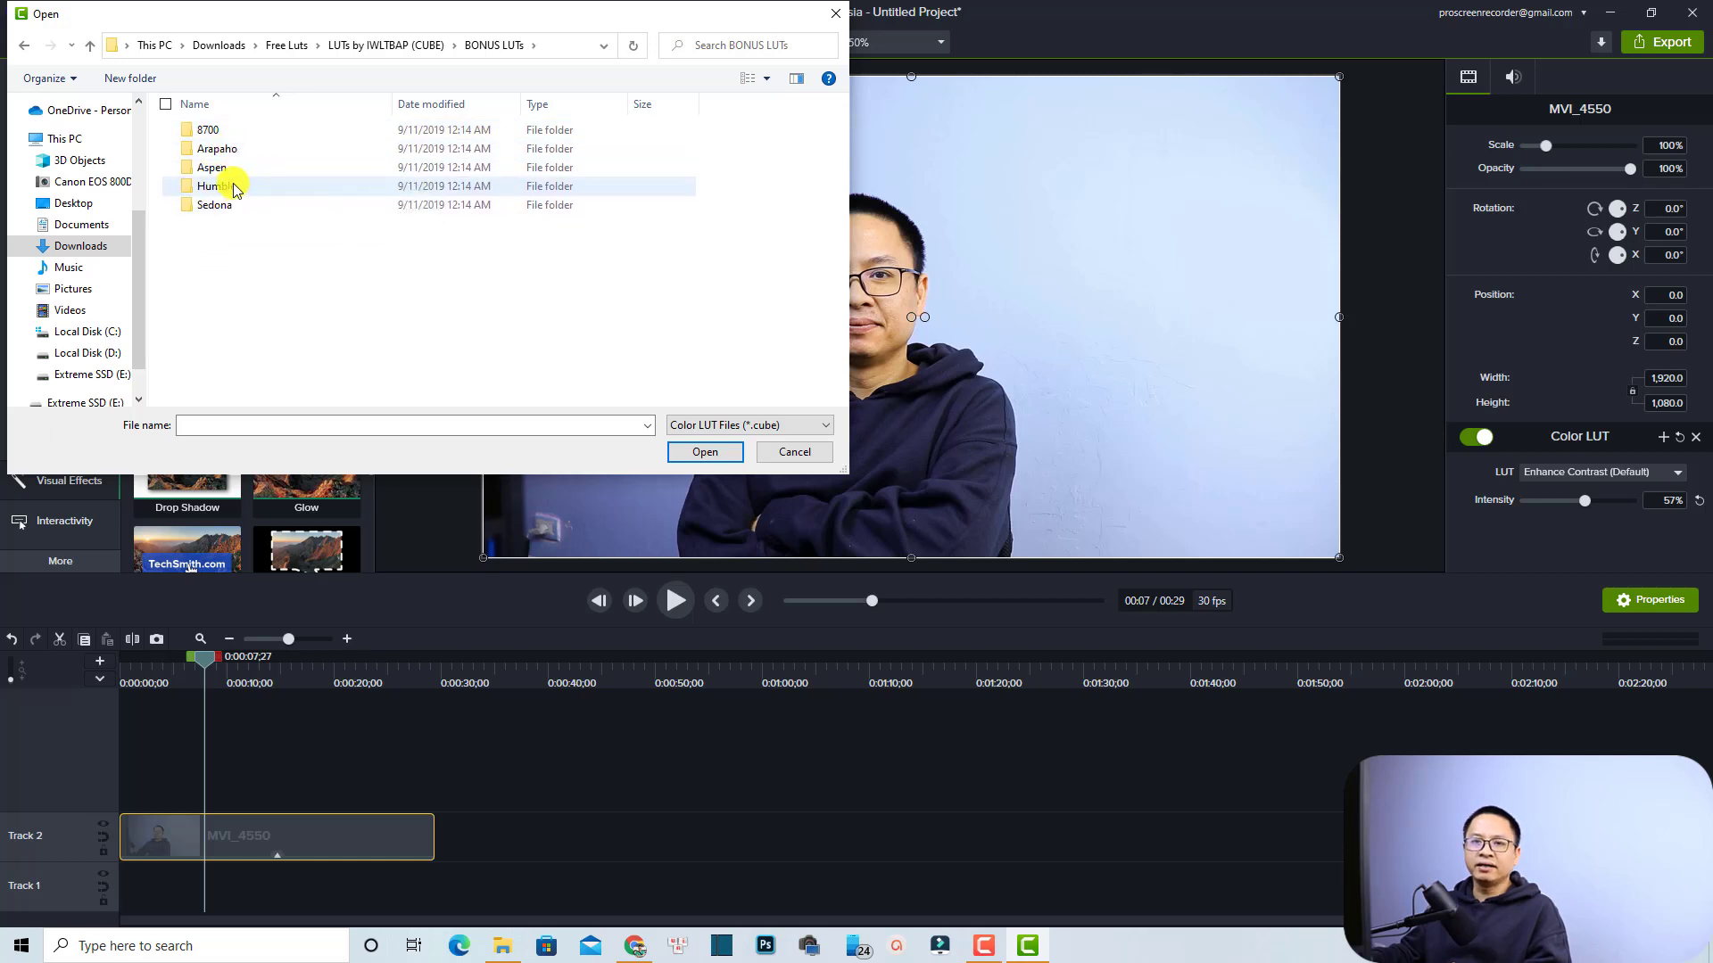
double_click(211, 132)
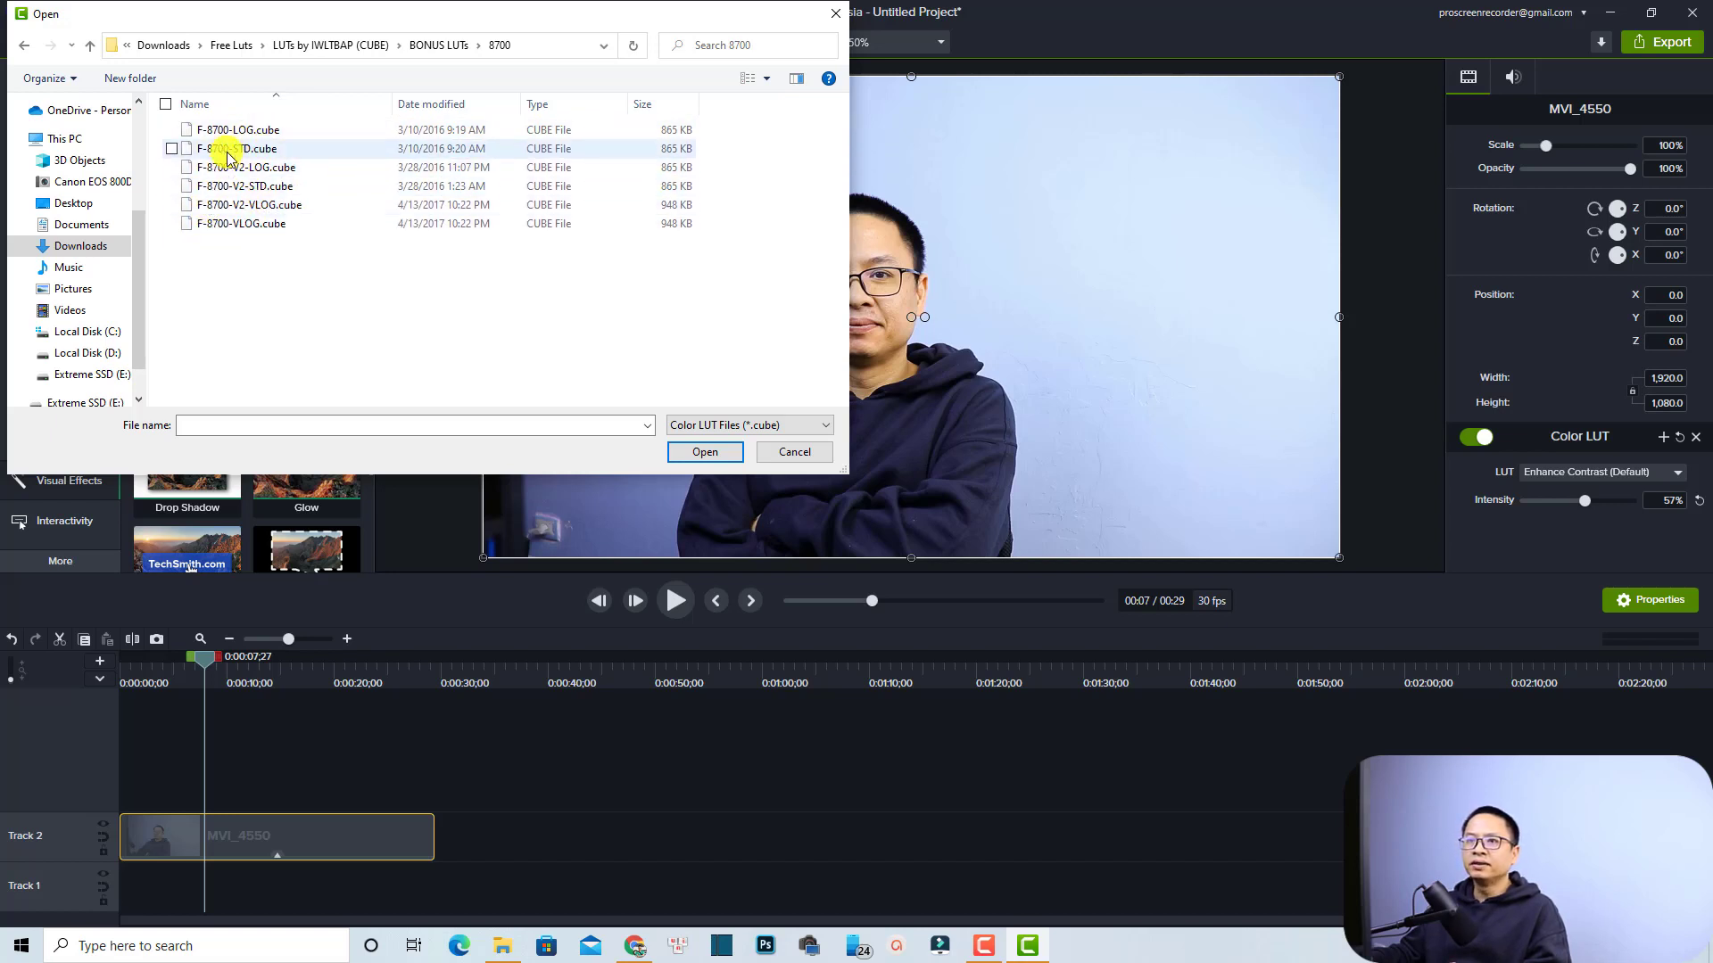
Select F-8700-STD.cube and load it.
left_click(223, 150)
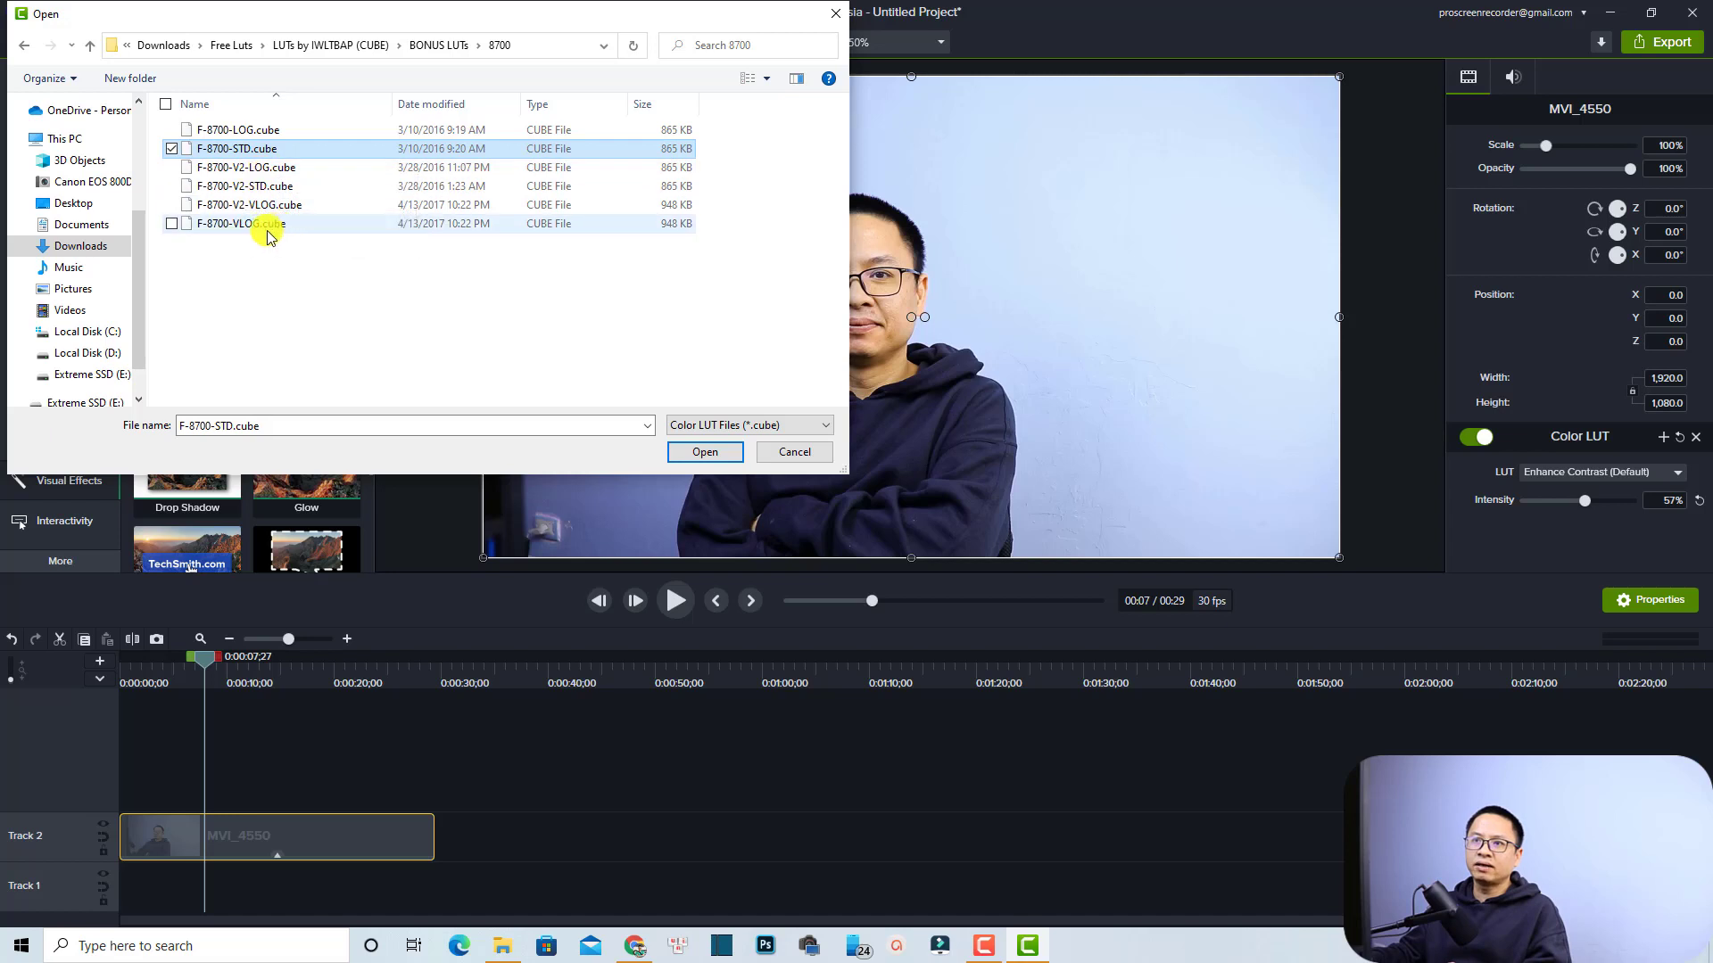
left_click(234, 153)
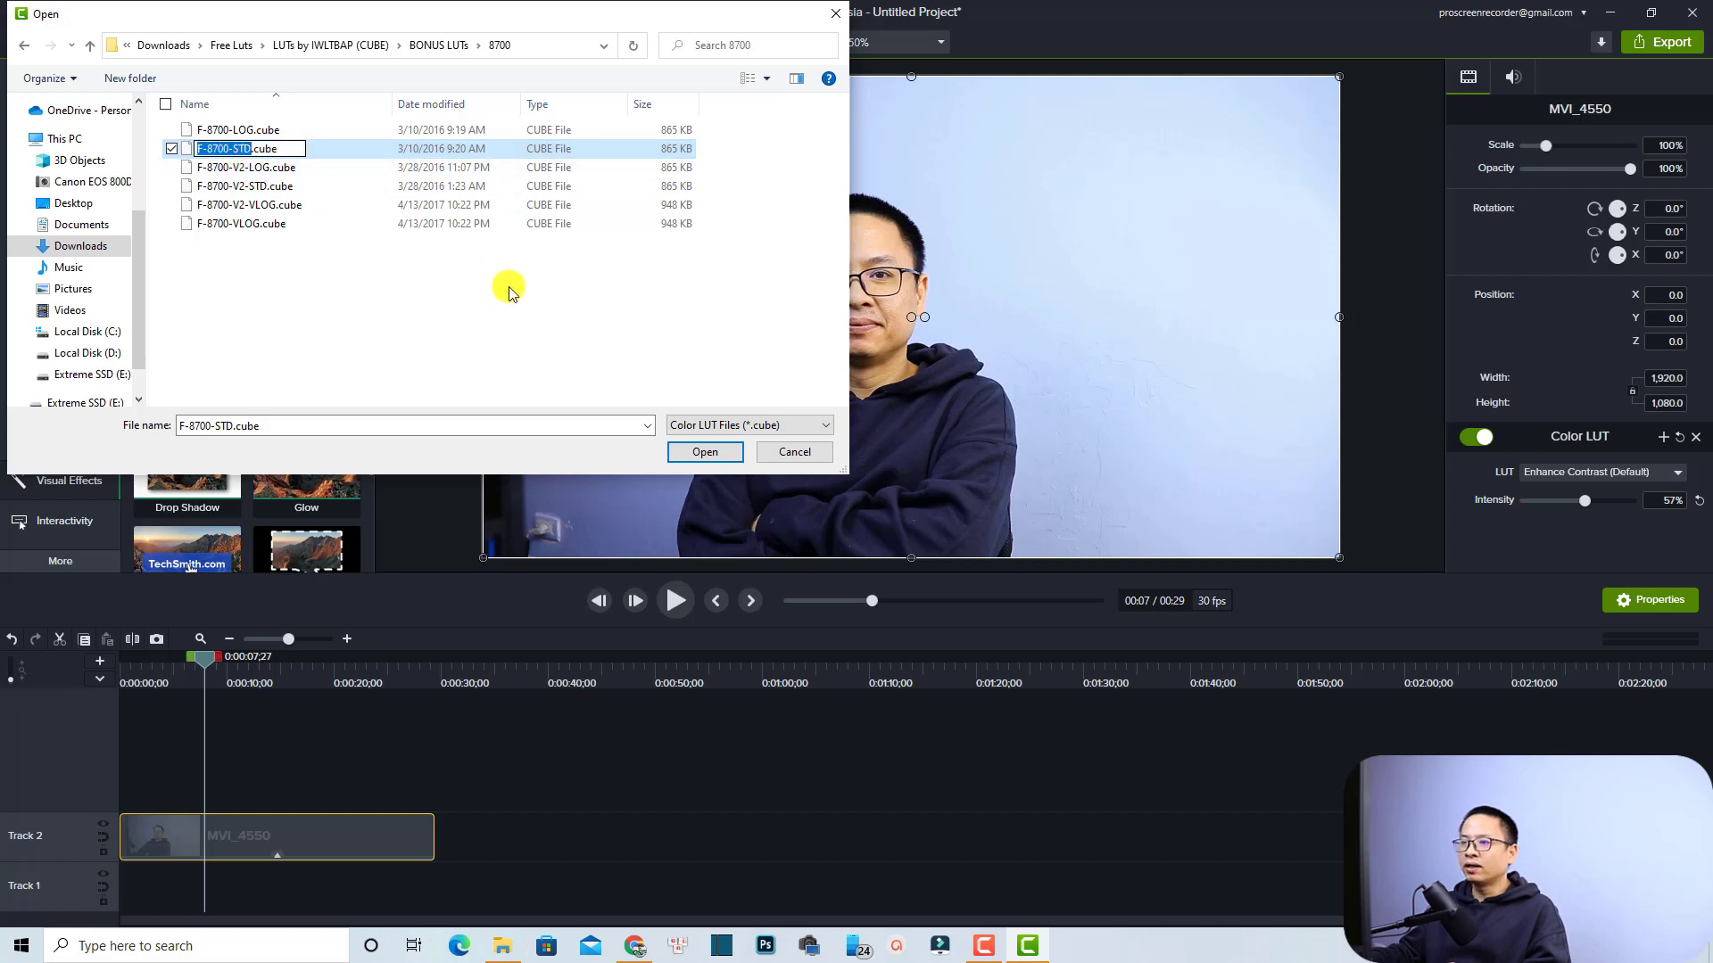
left_click(492, 259)
left_click(234, 150)
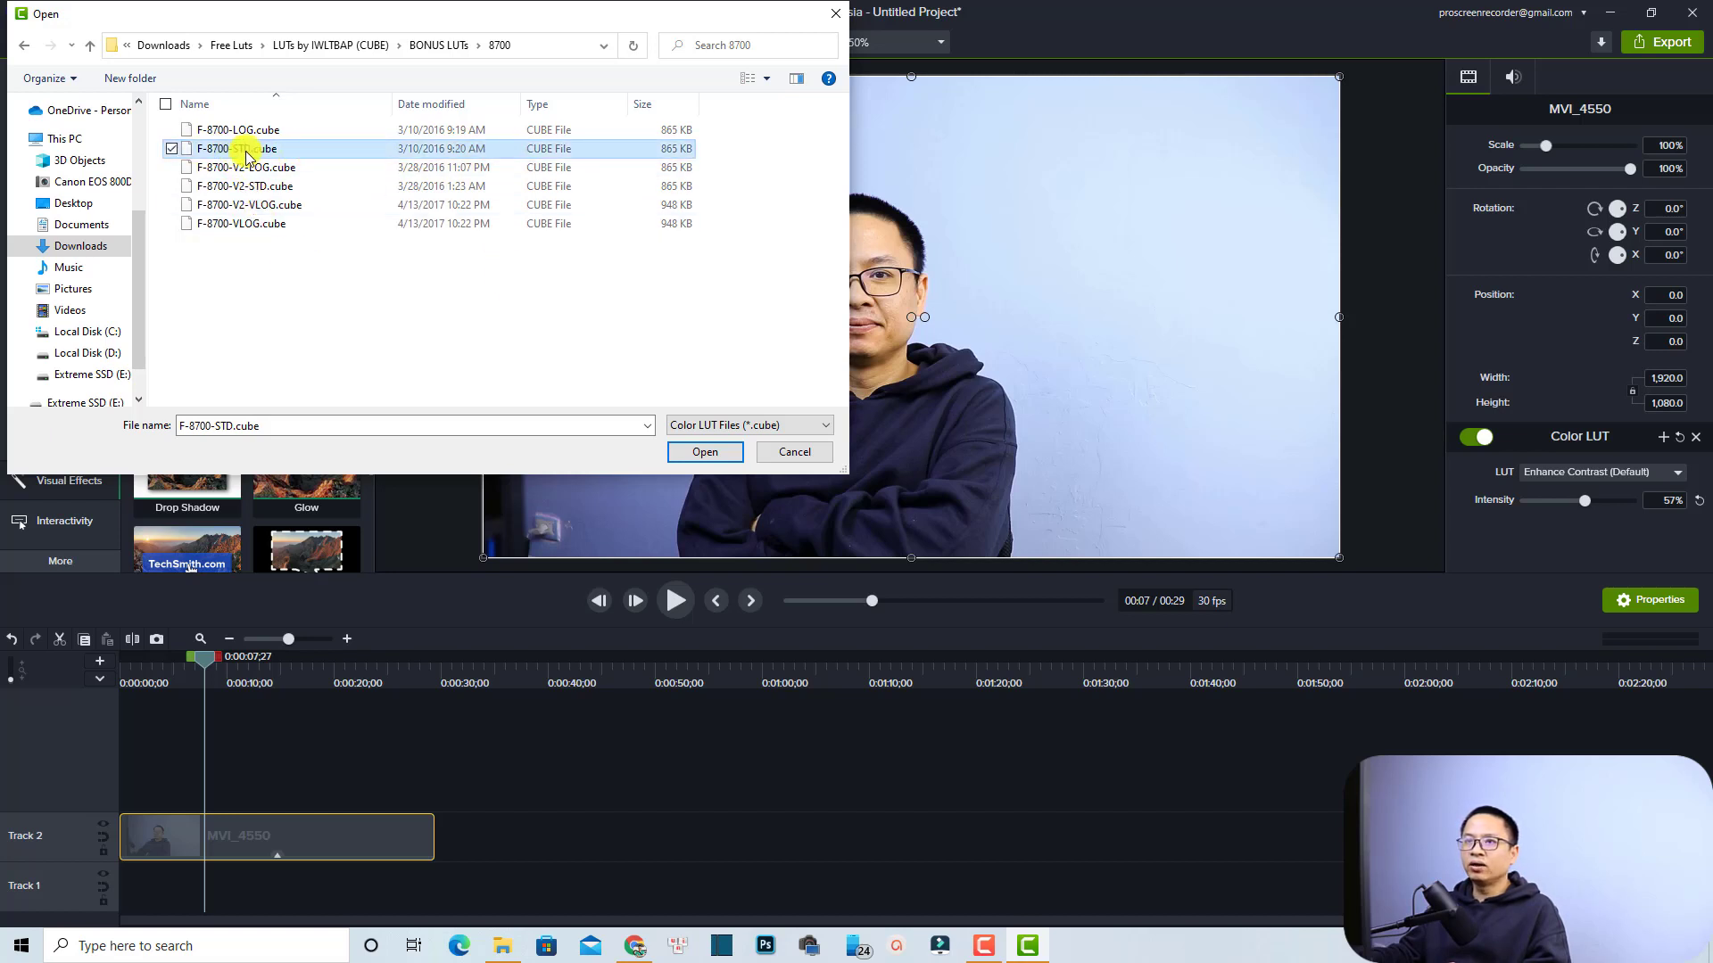
left_click(705, 453)
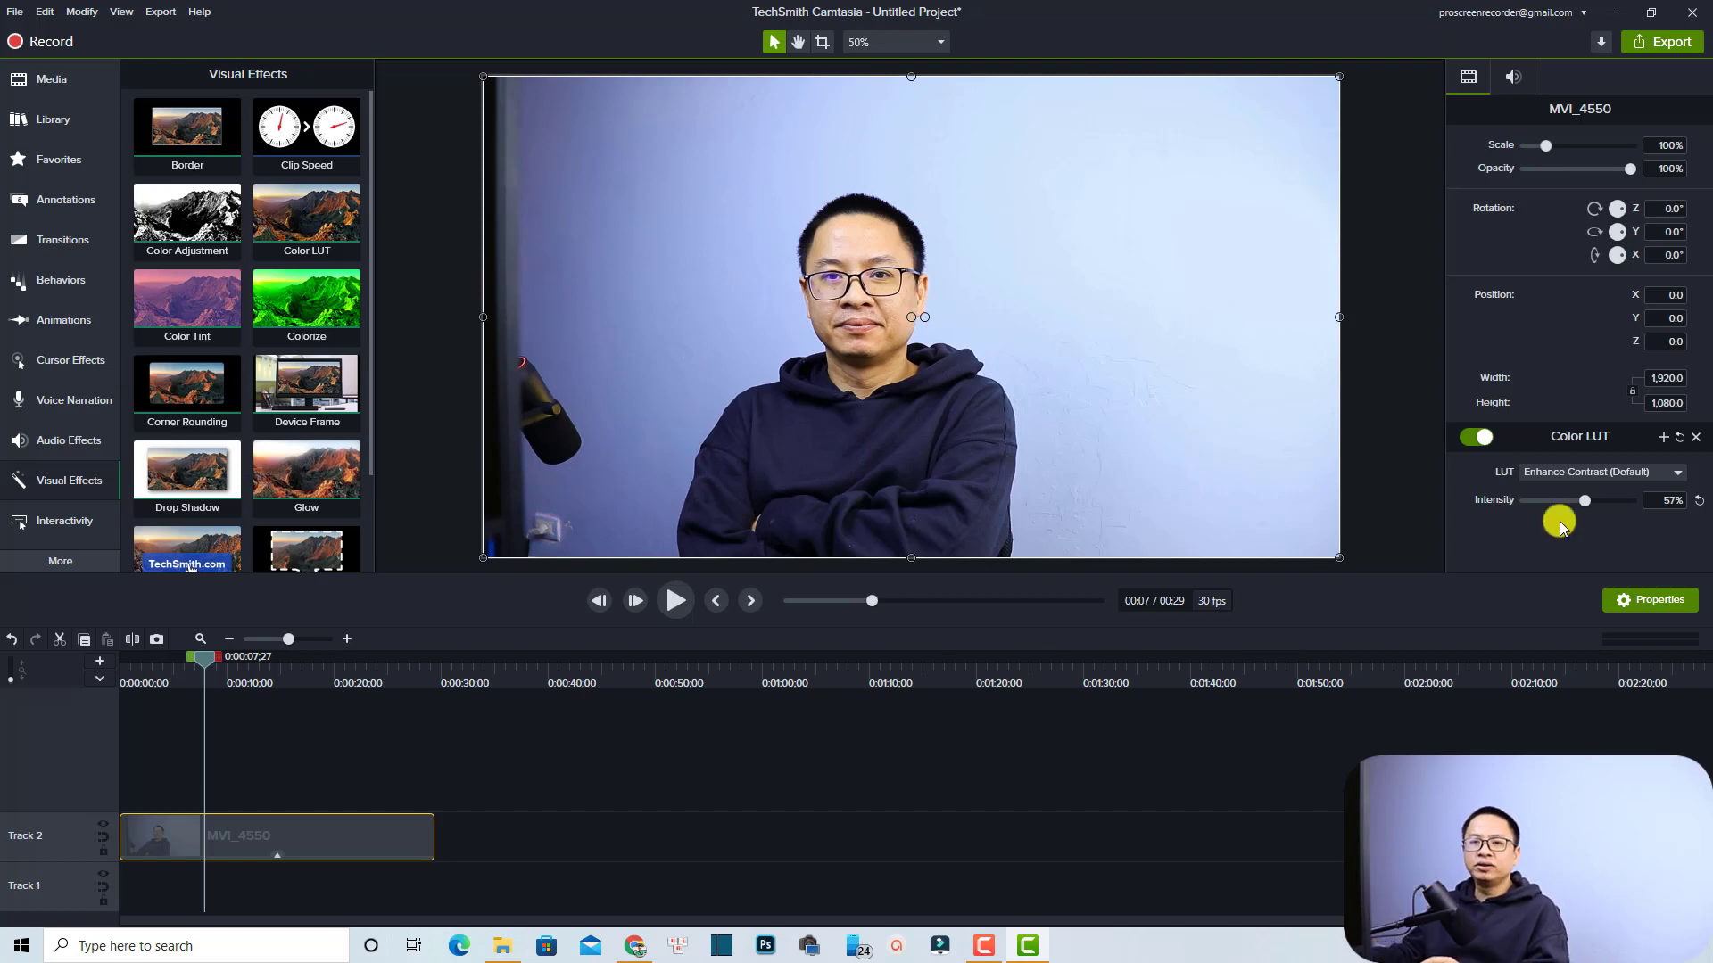
Switch the clip's LUT to F-8700-STD and set its intensity to 60%.
left_click(1609, 482)
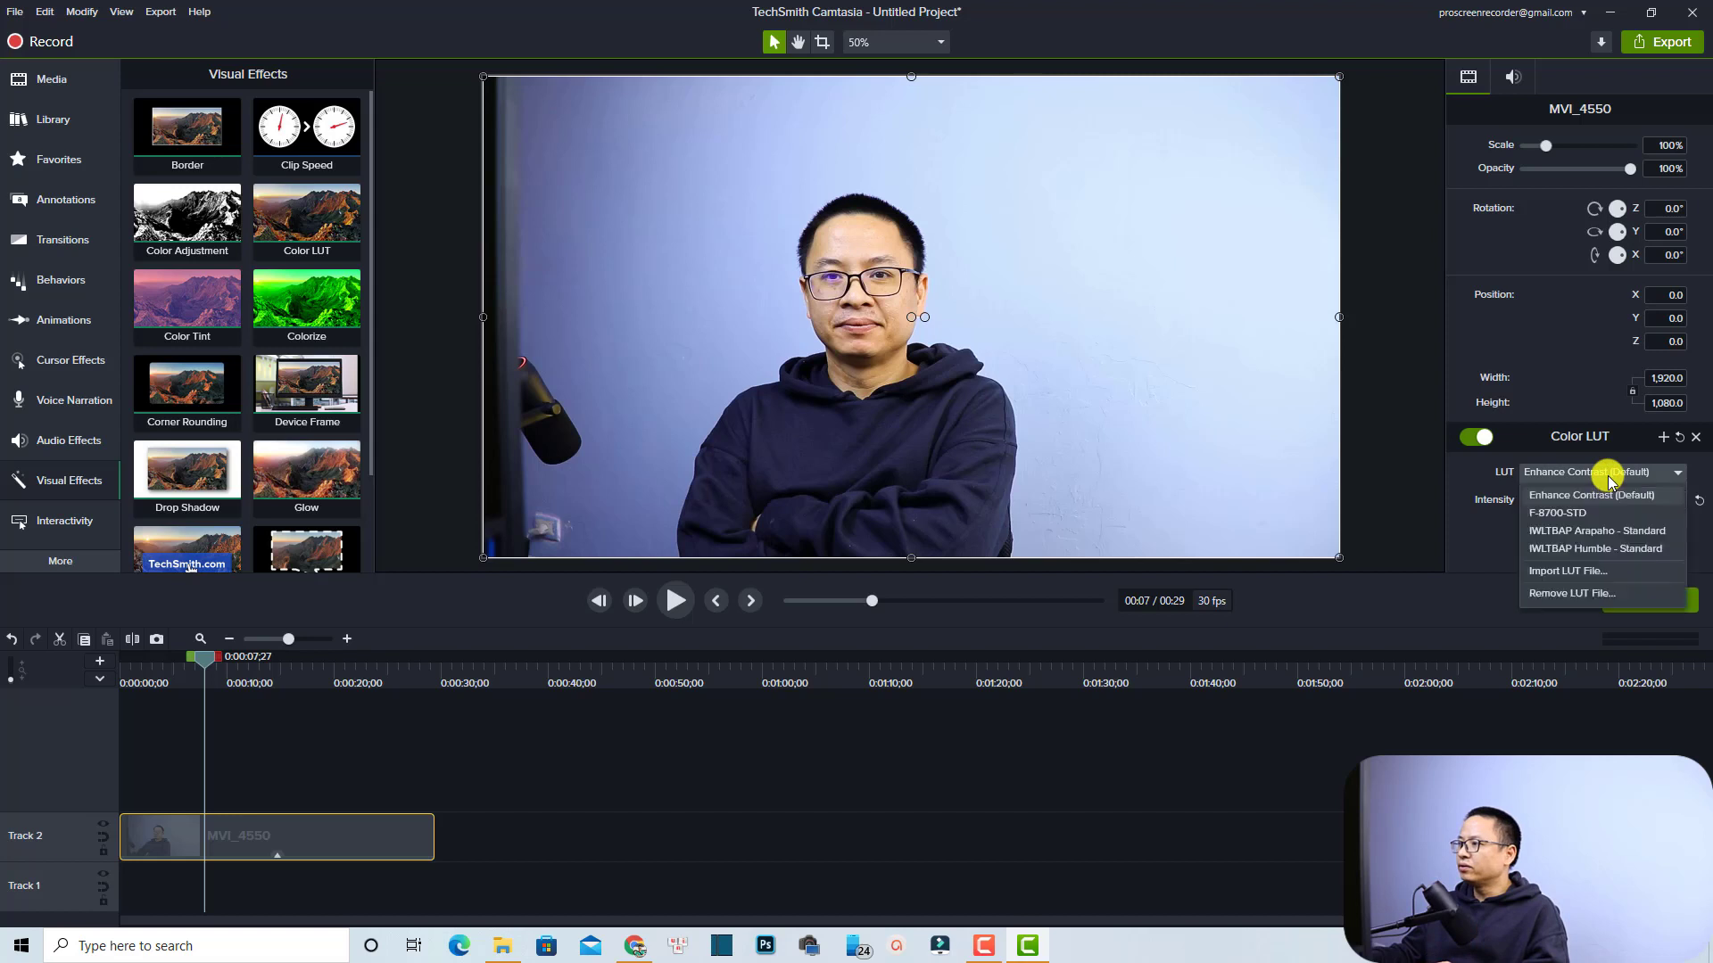
left_click(1553, 515)
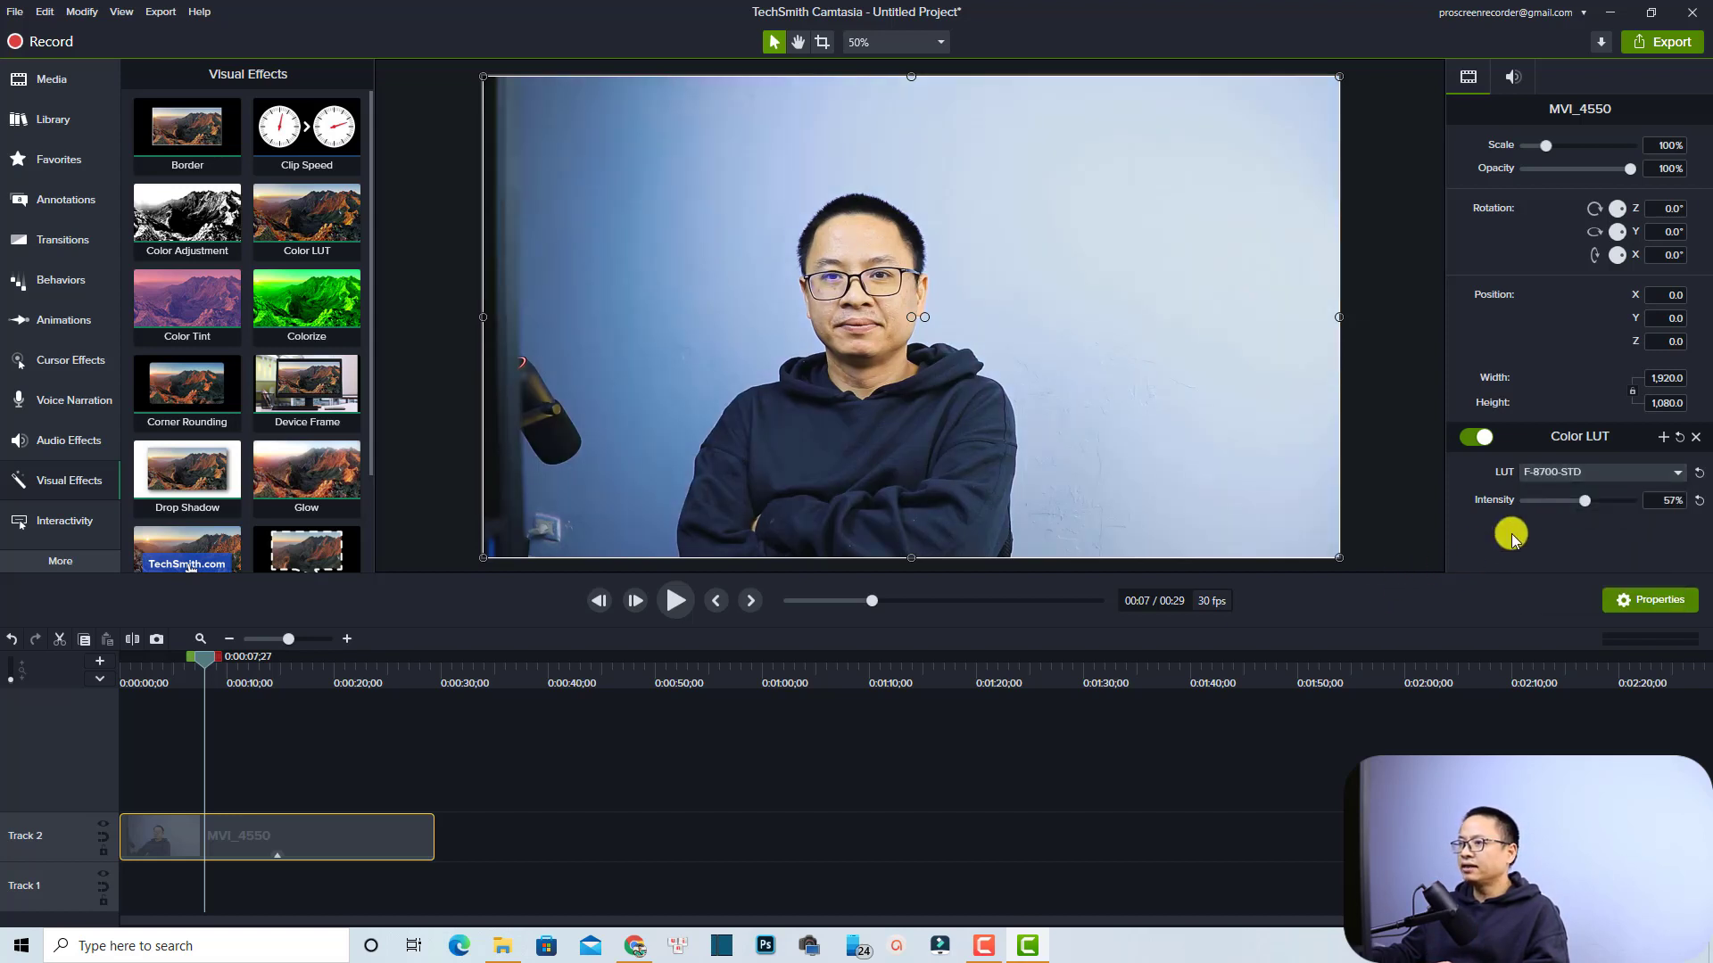
left_click_drag(1584, 505, 1602, 505)
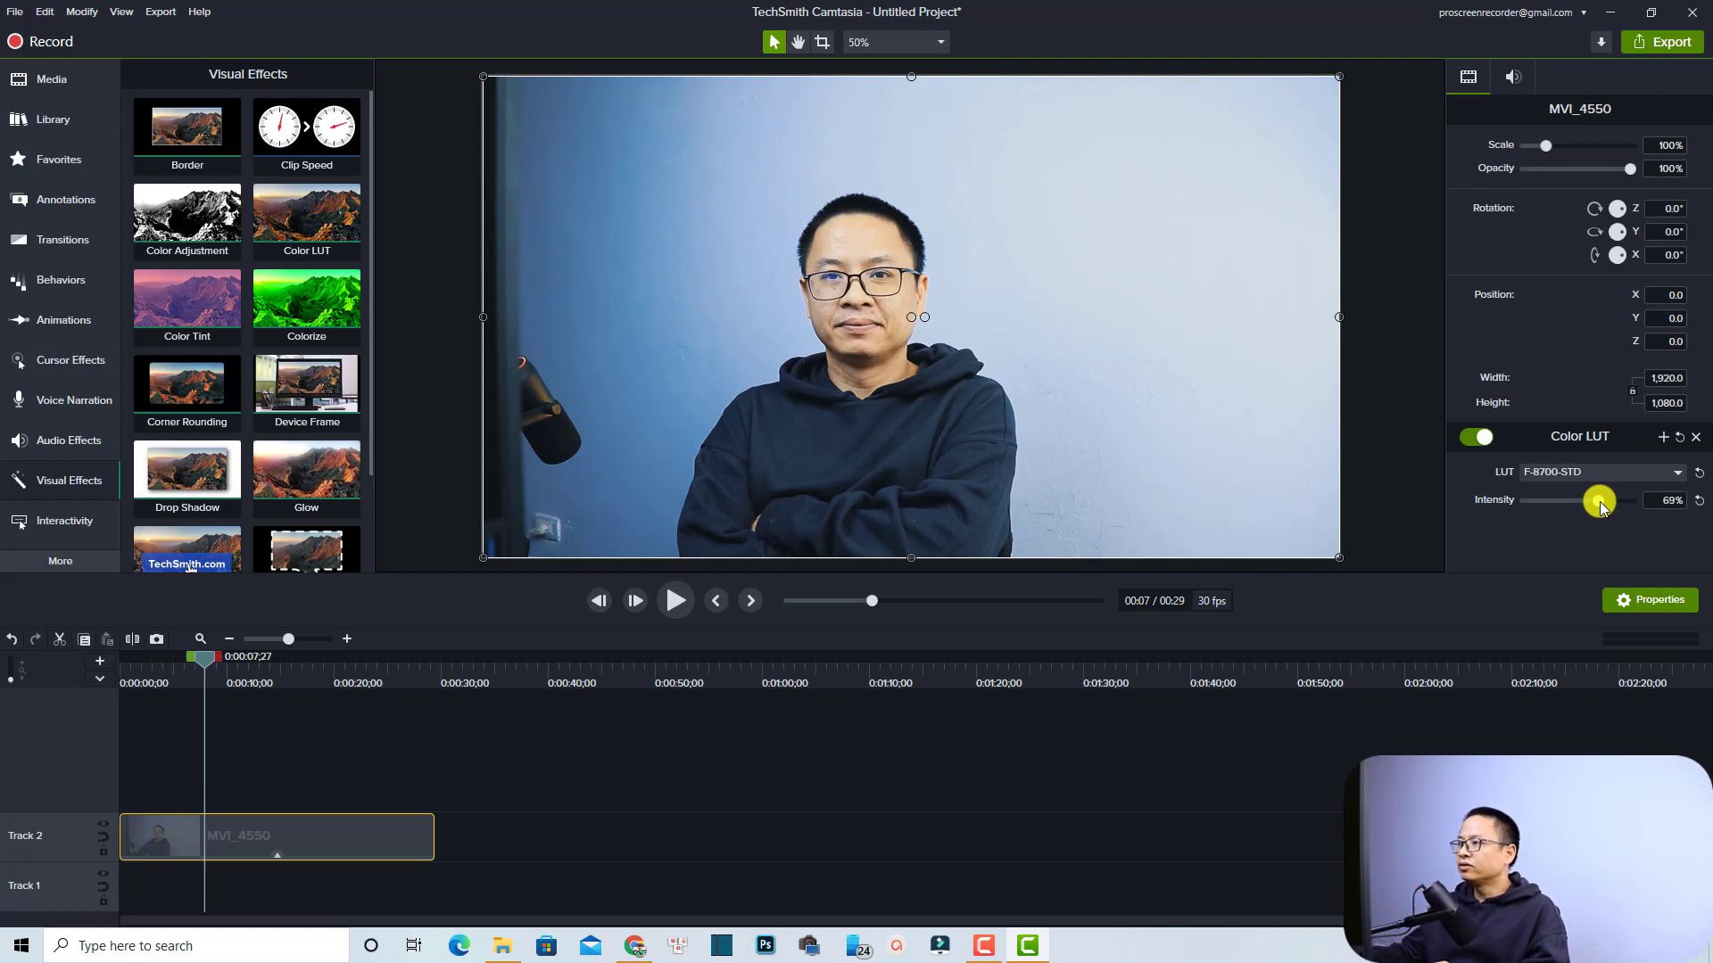
left_click_drag(1599, 504, 1586, 513)
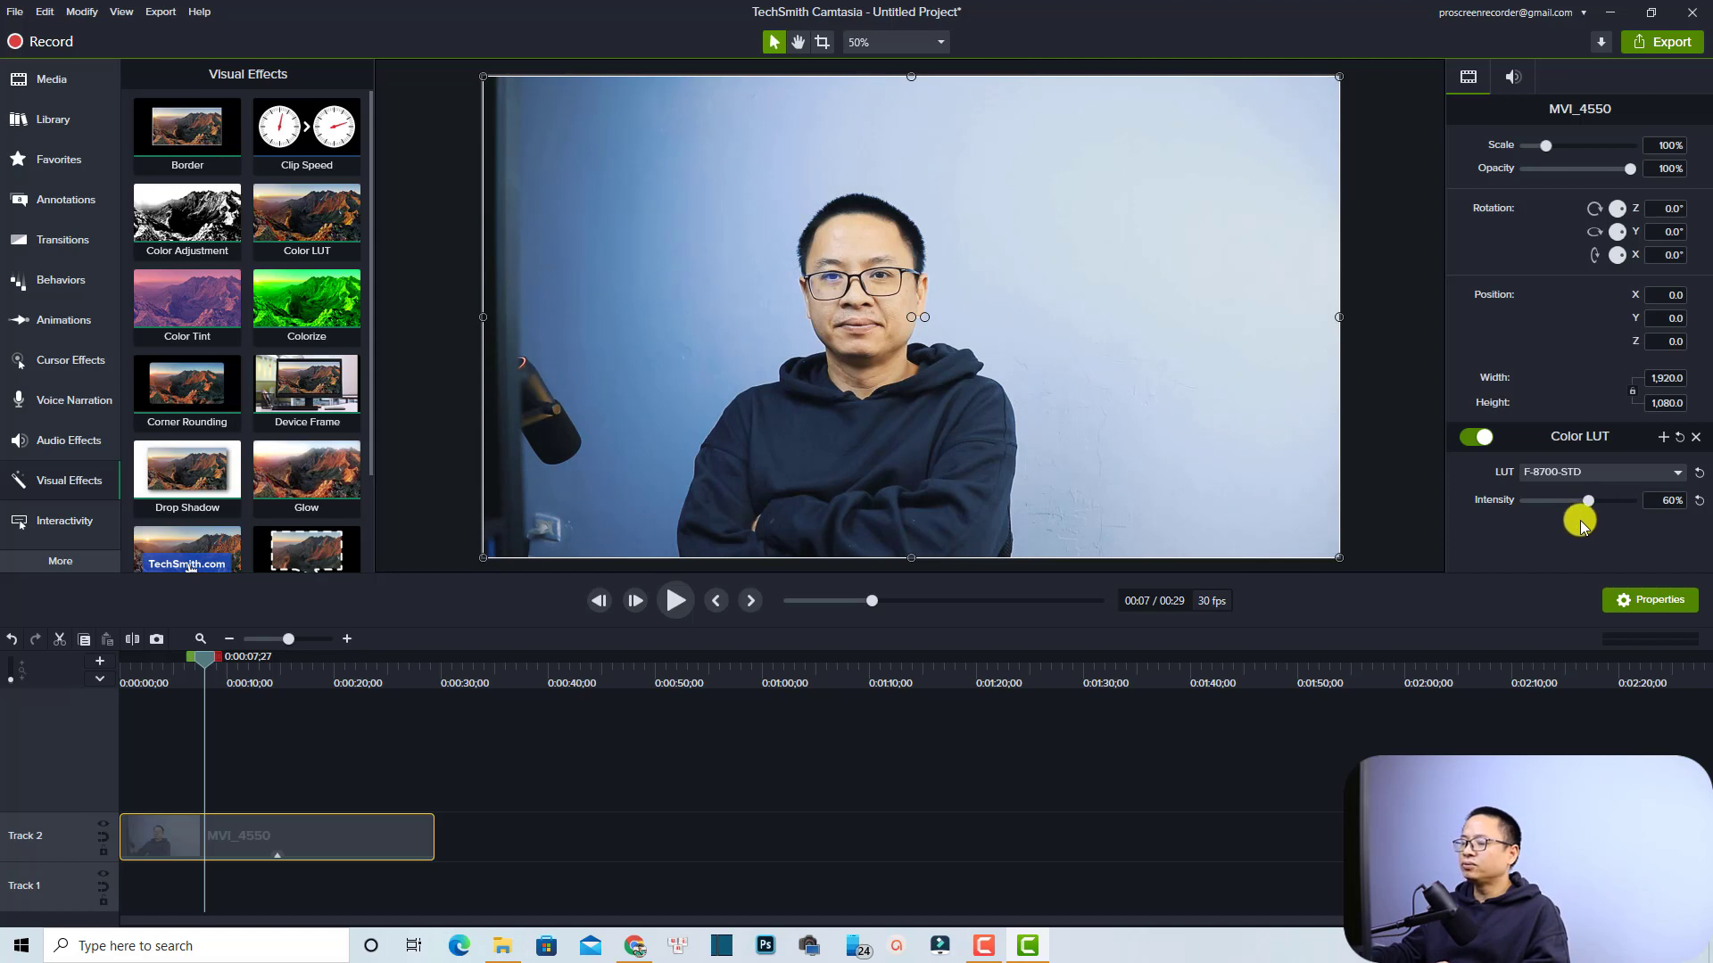
left_click(1600, 479)
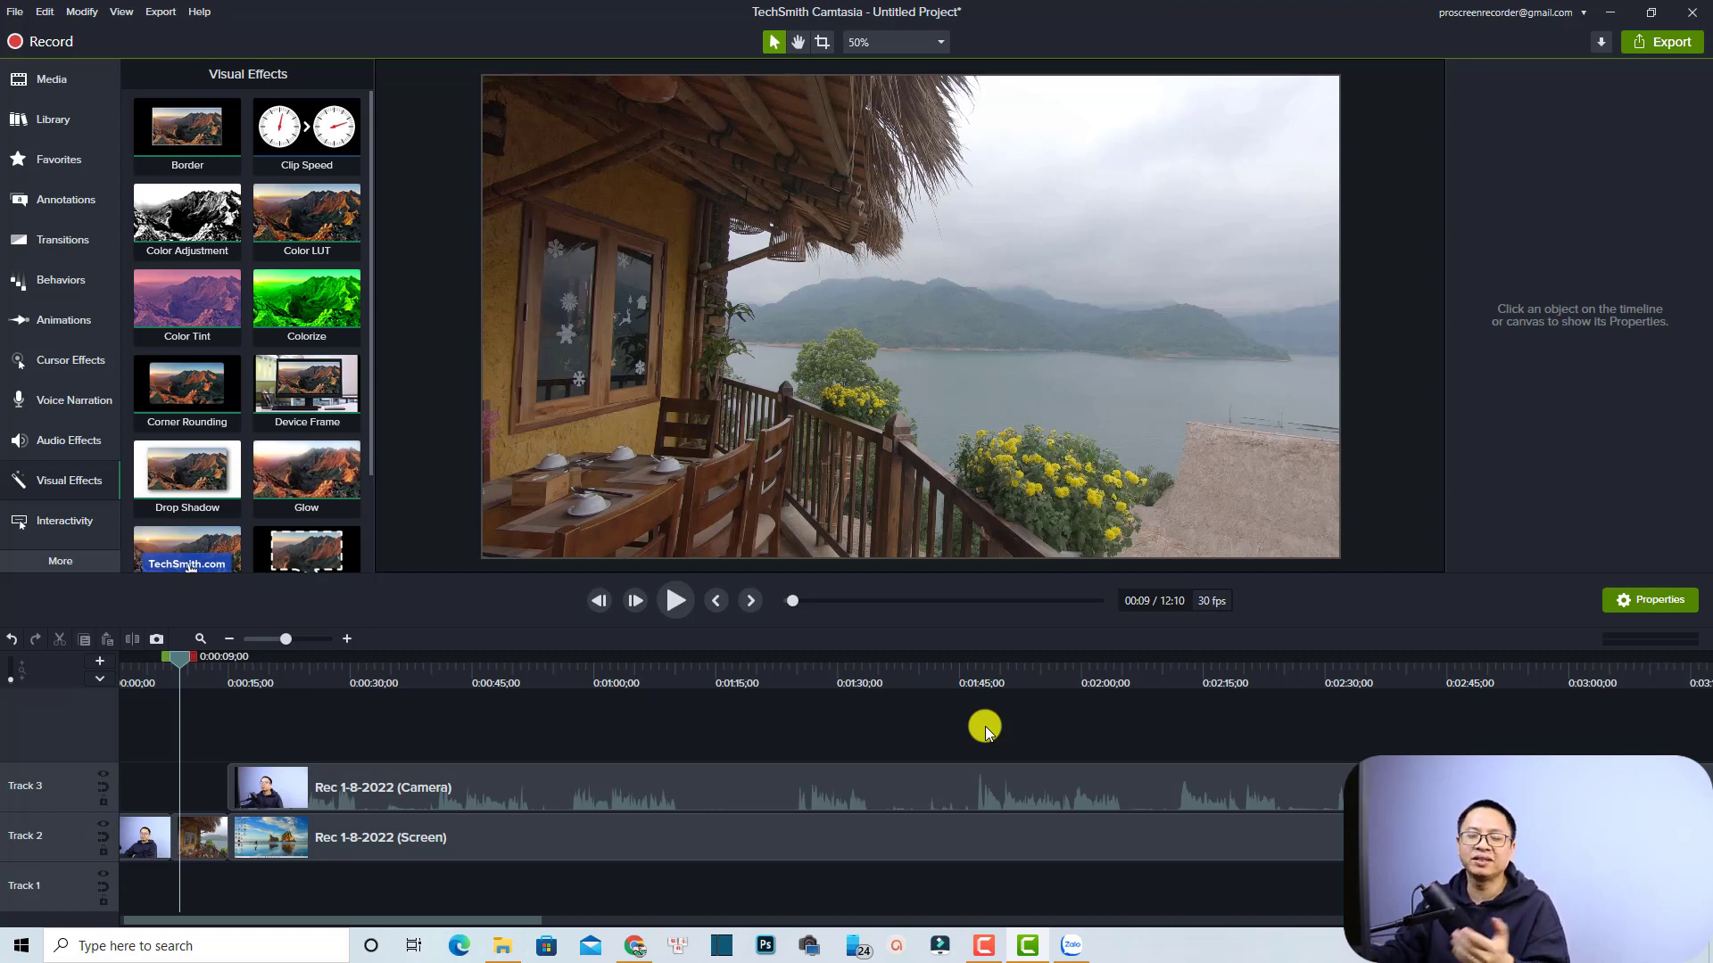
Marquee-select the Rec 1-8-2022 camera and screen clips across Tracks 2 and 3.
scroll(307, 826, "down", 1)
left_click(271, 785)
left_click(223, 692)
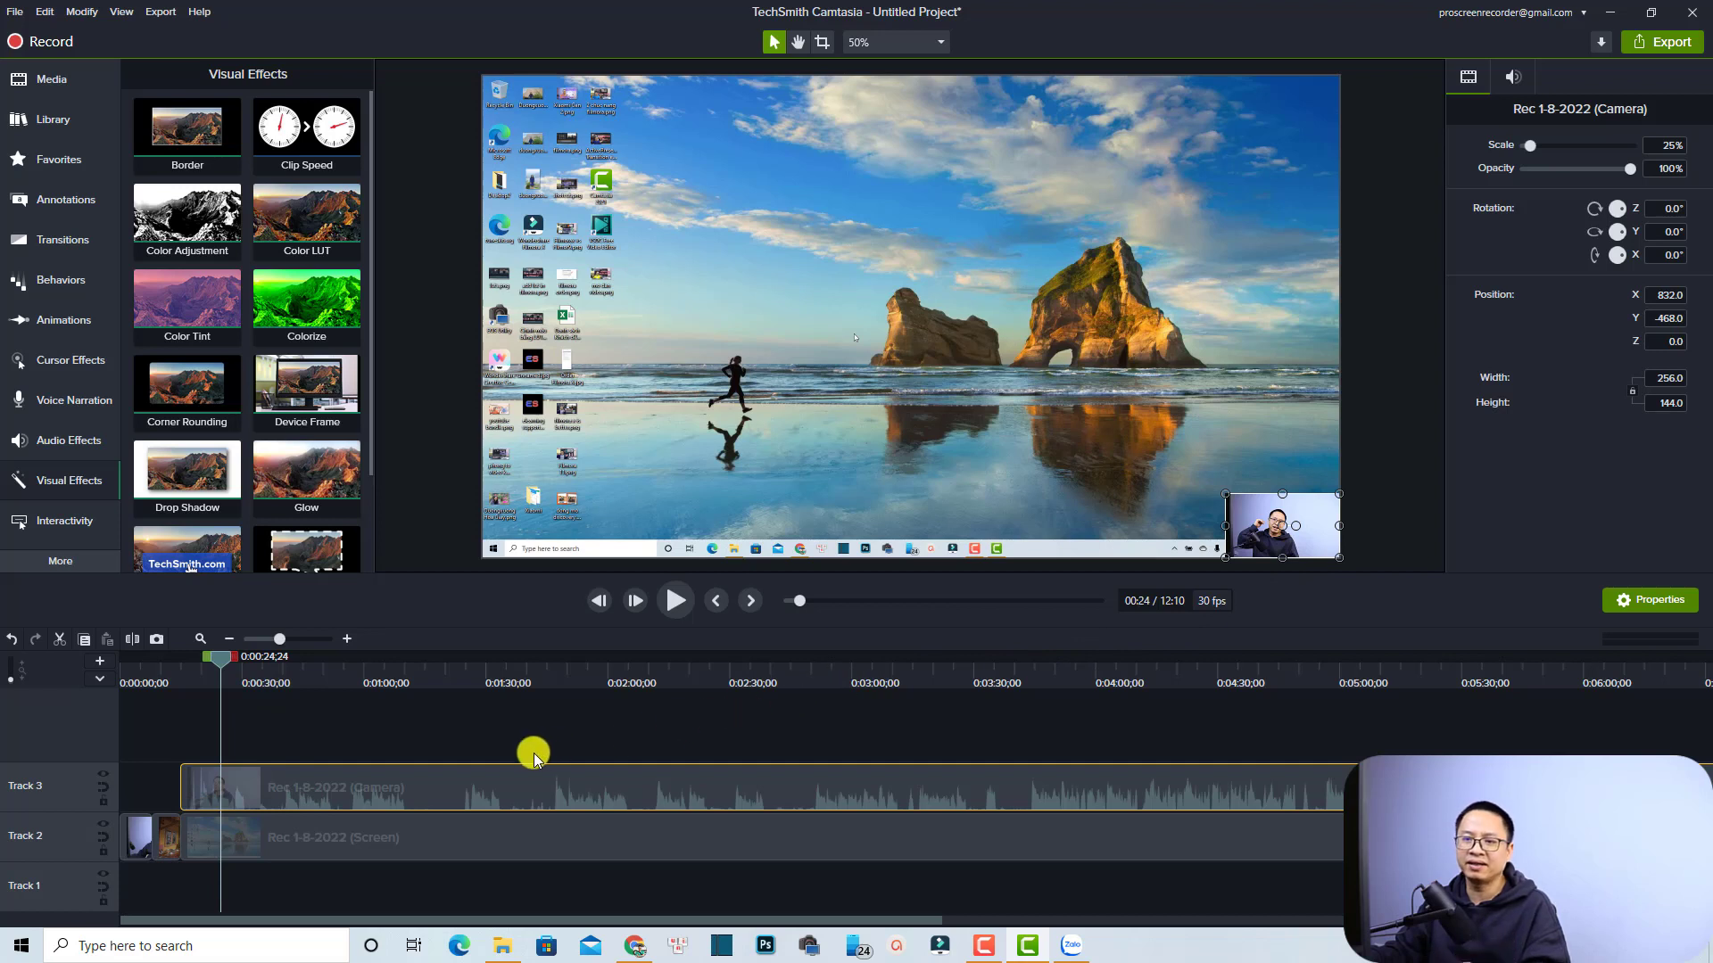
left_click_drag(357, 700, 33, 892)
left_click_drag(368, 714, 114, 882)
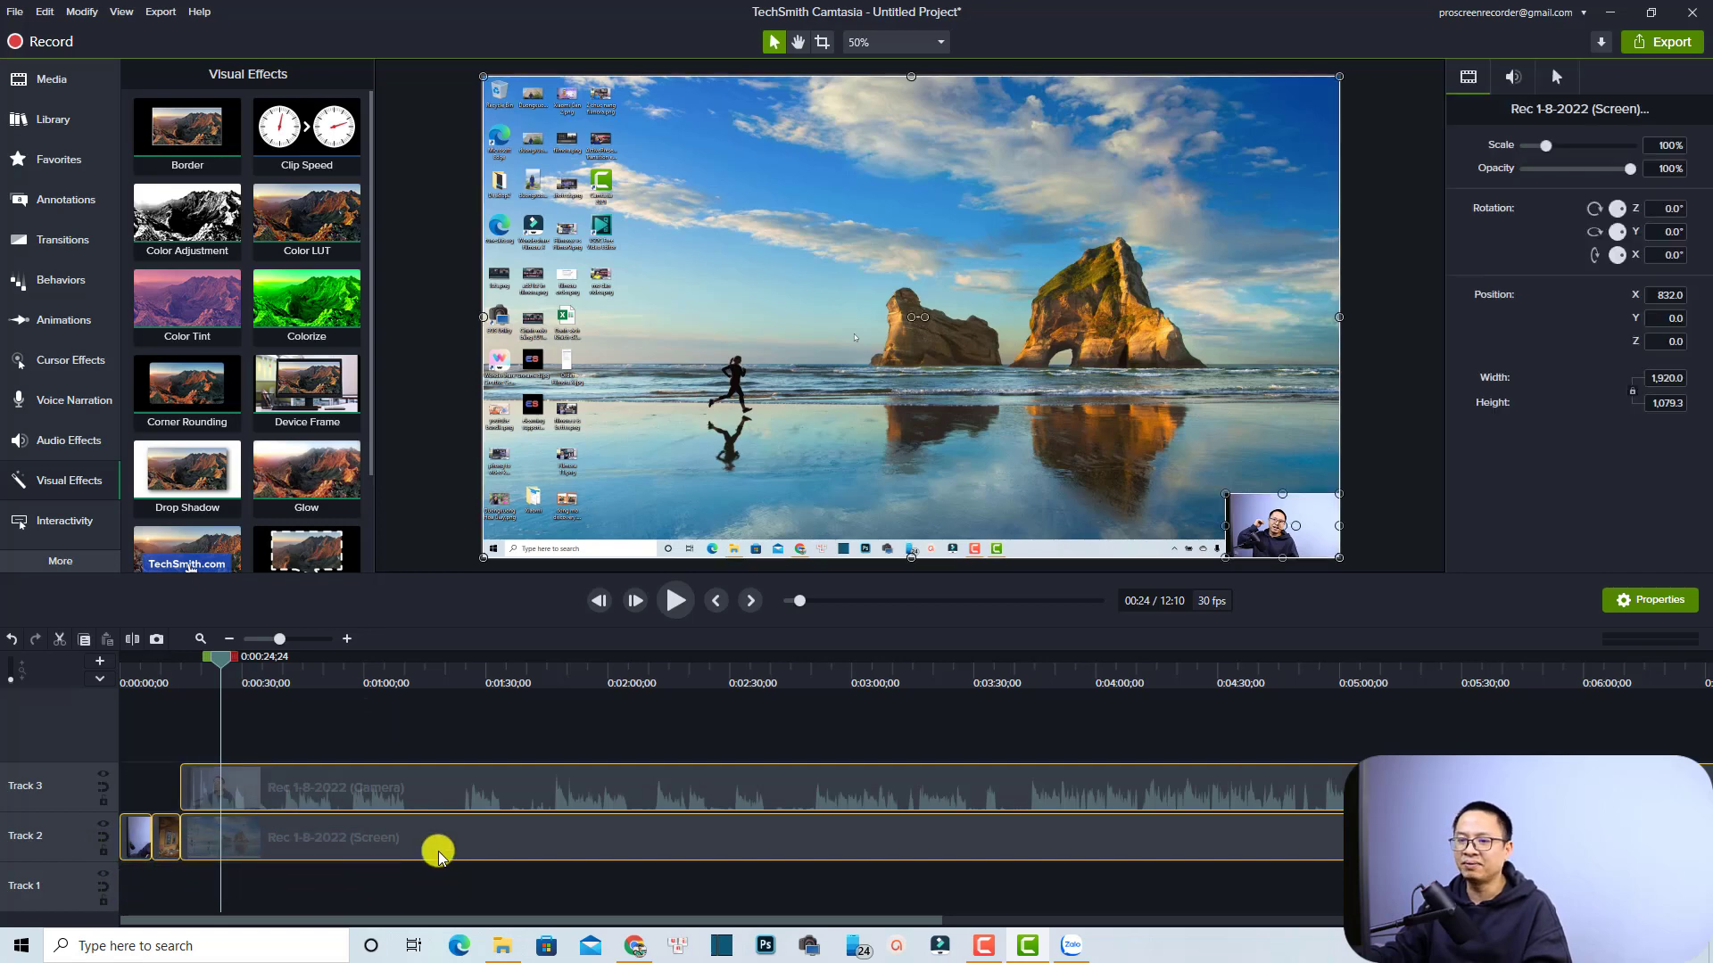
scroll(438, 853, "down", 1)
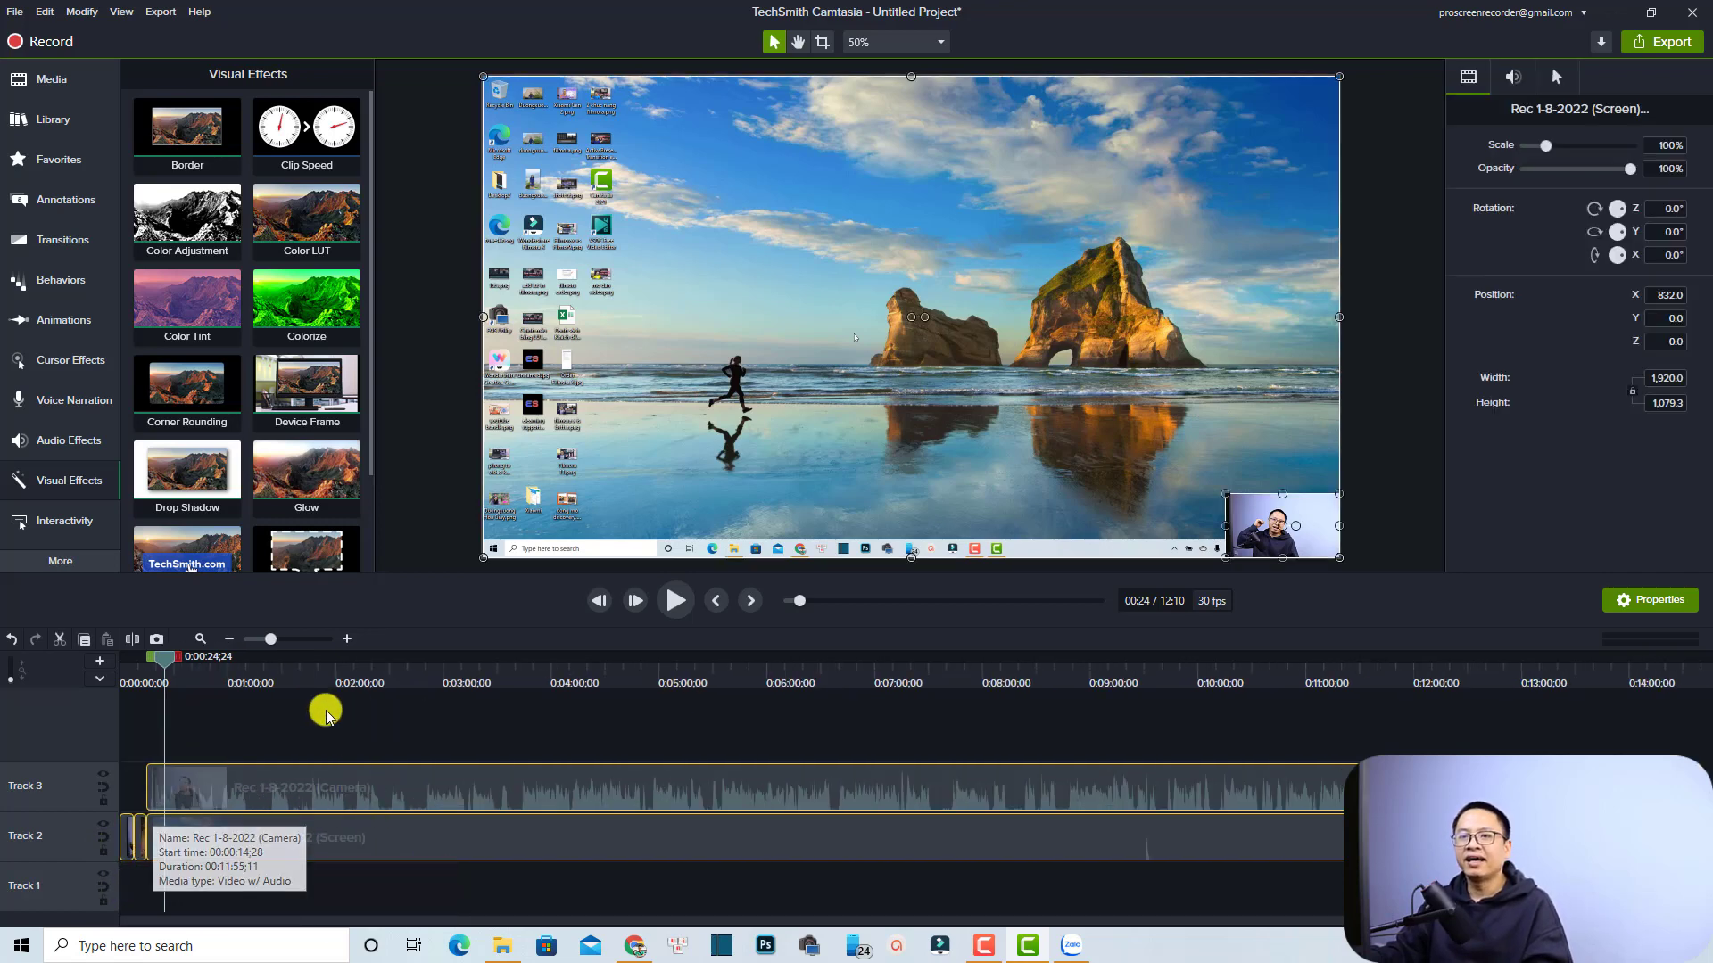
left_click(60, 481)
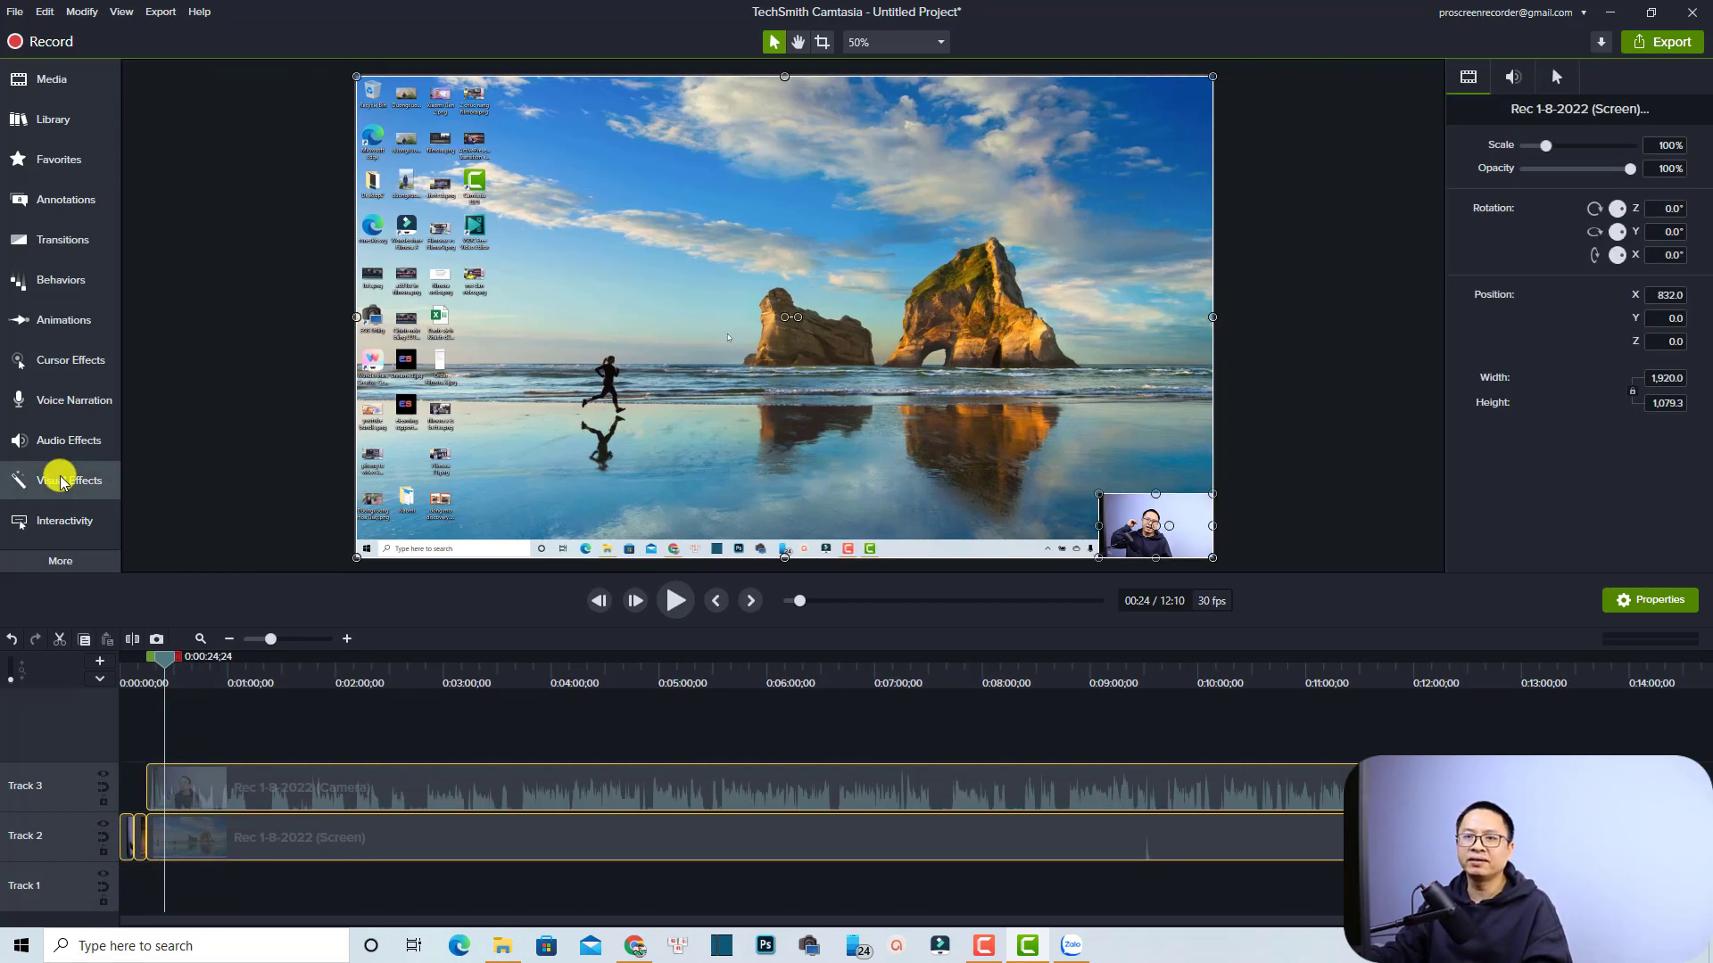
Add Color LUT to the selected clips and set its LUT to F-8700-STD.
left_click(60, 482)
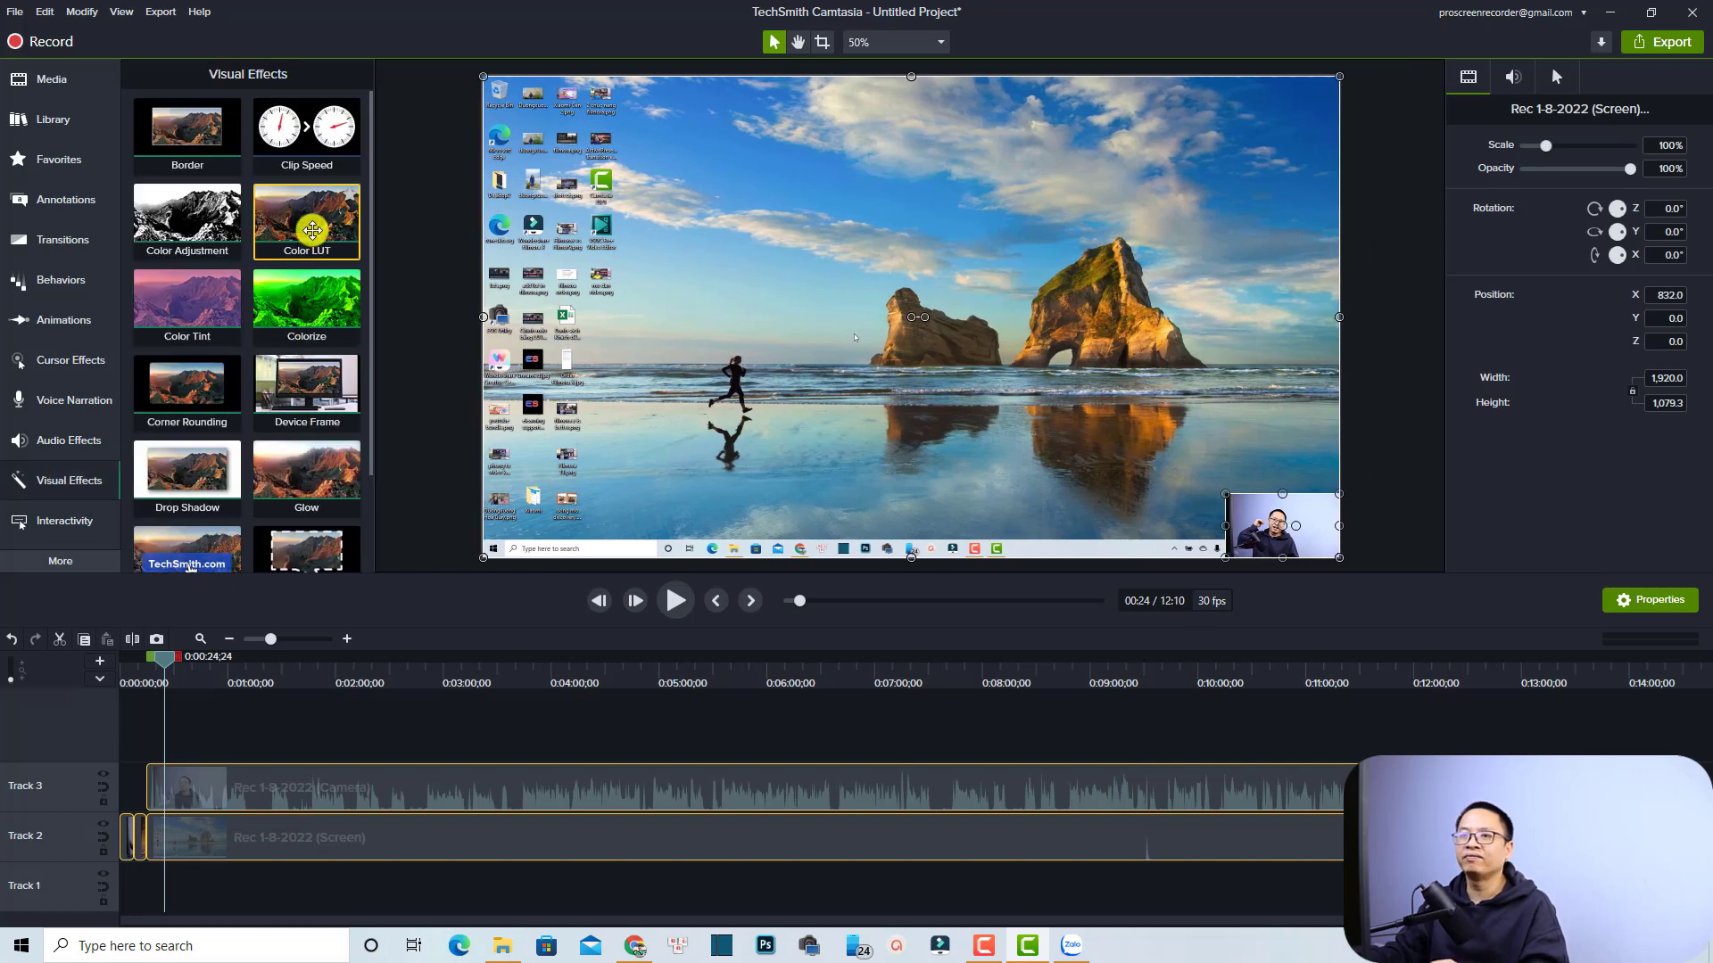
left_click_drag(312, 231, 171, 808)
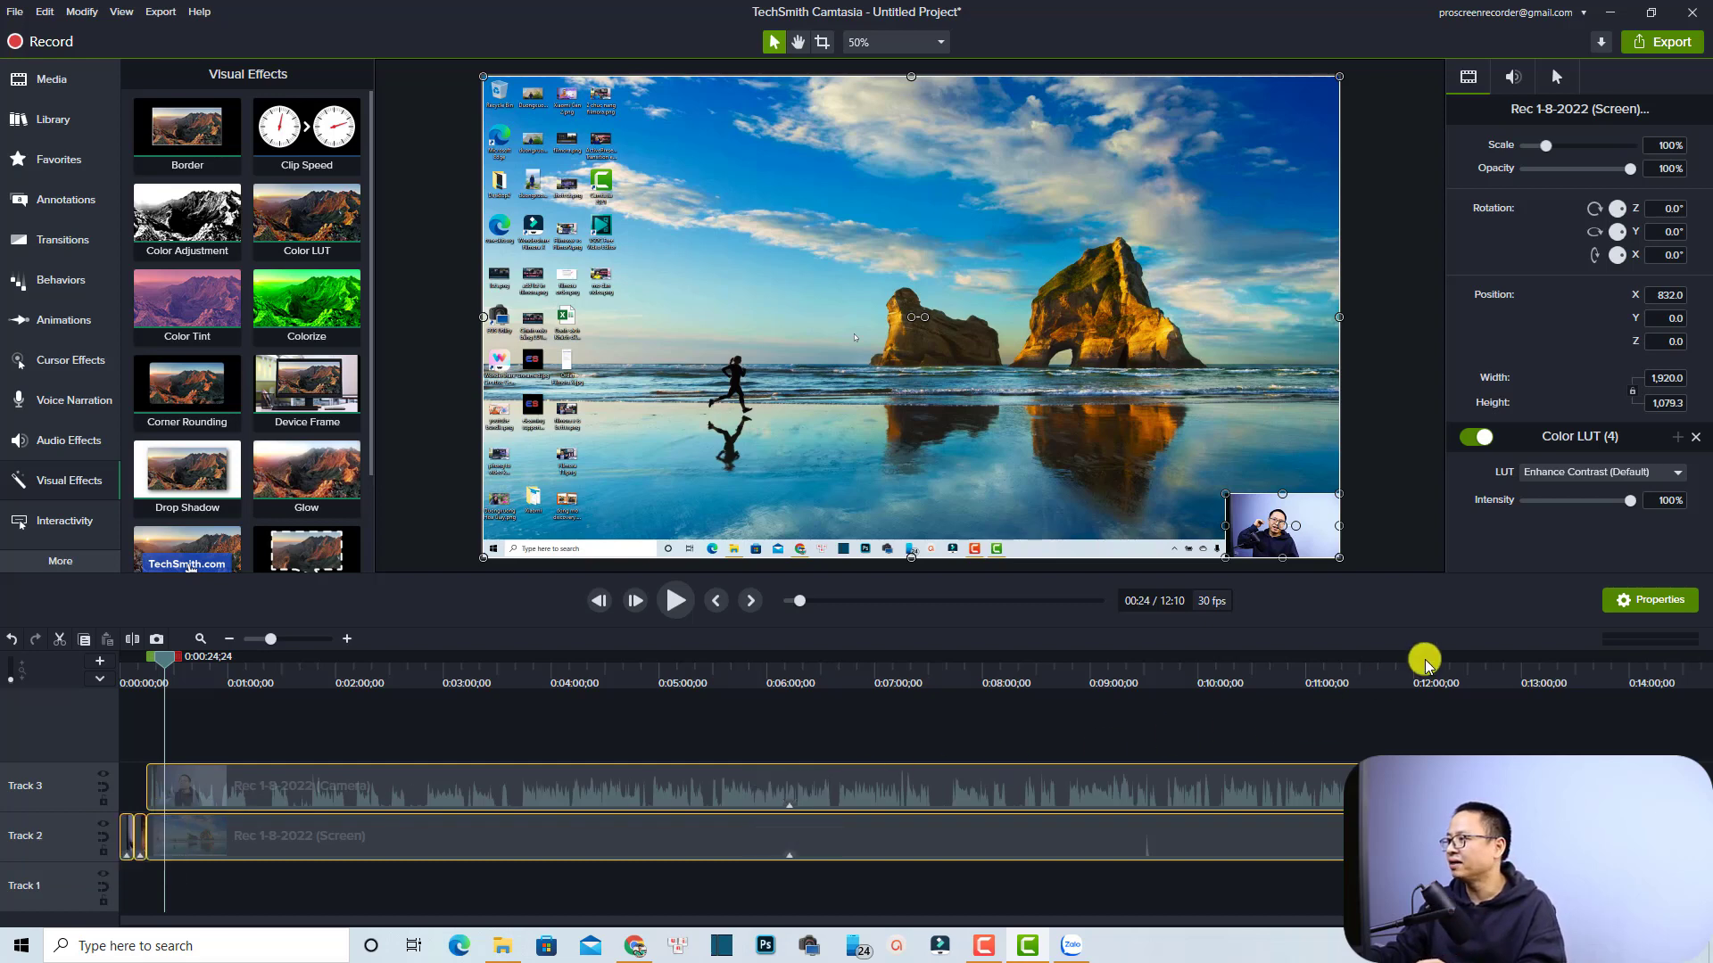
left_click(1616, 475)
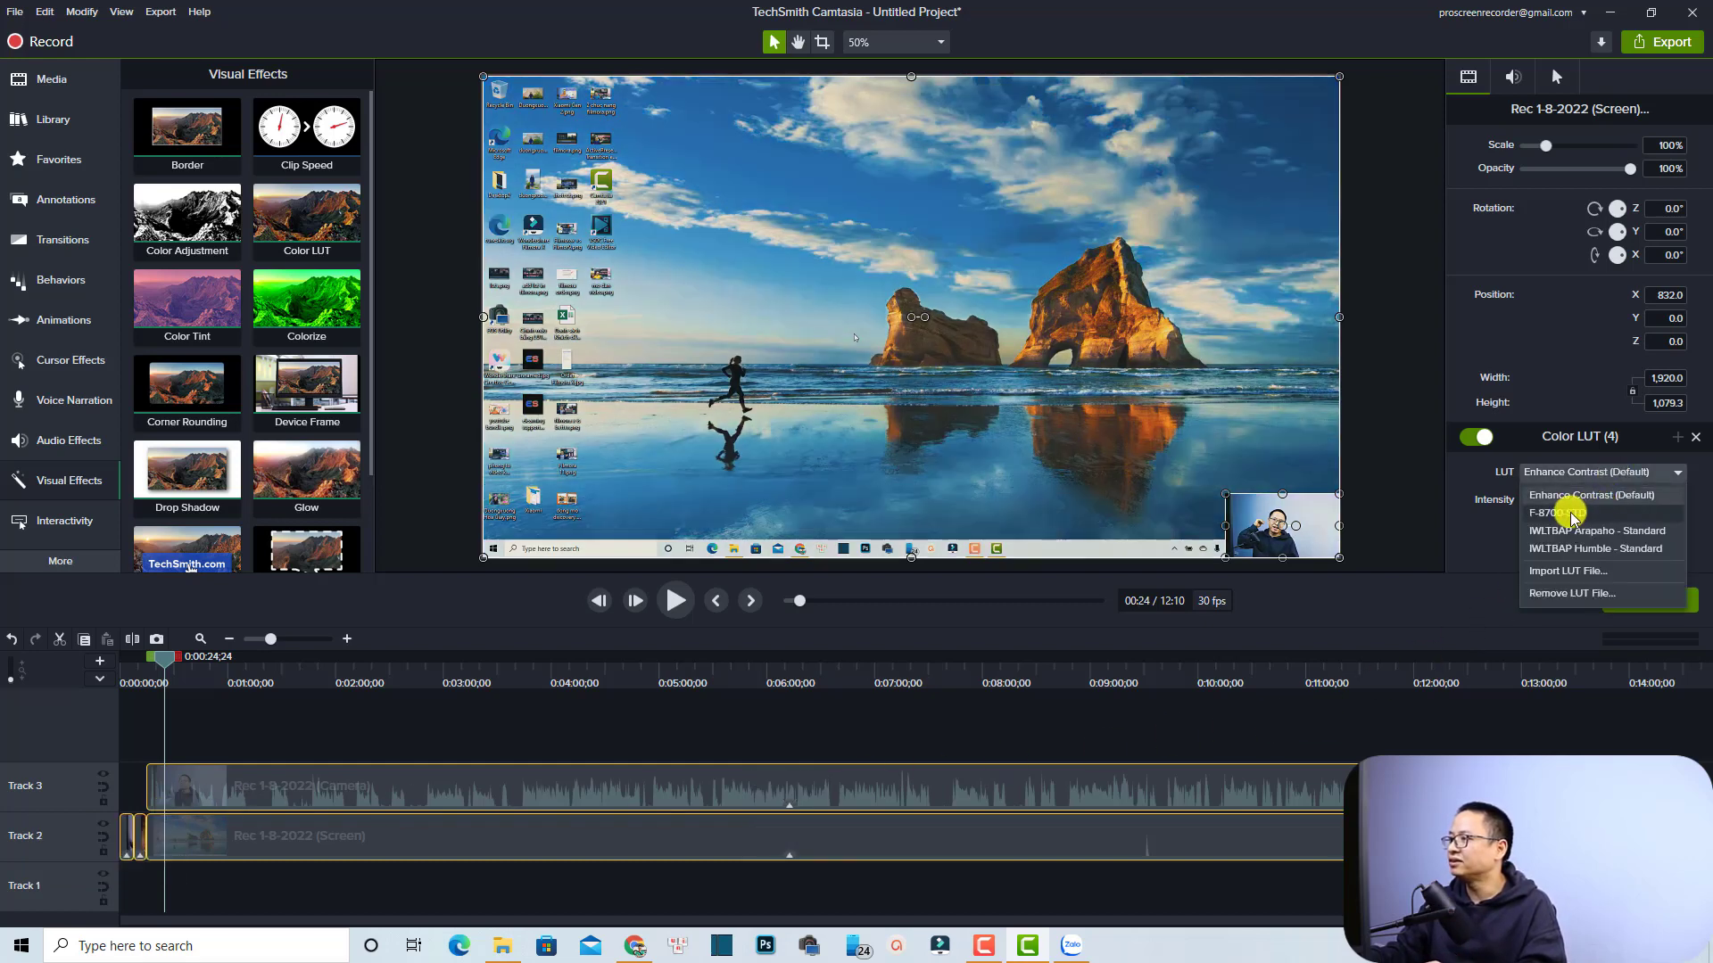
left_click(1570, 514)
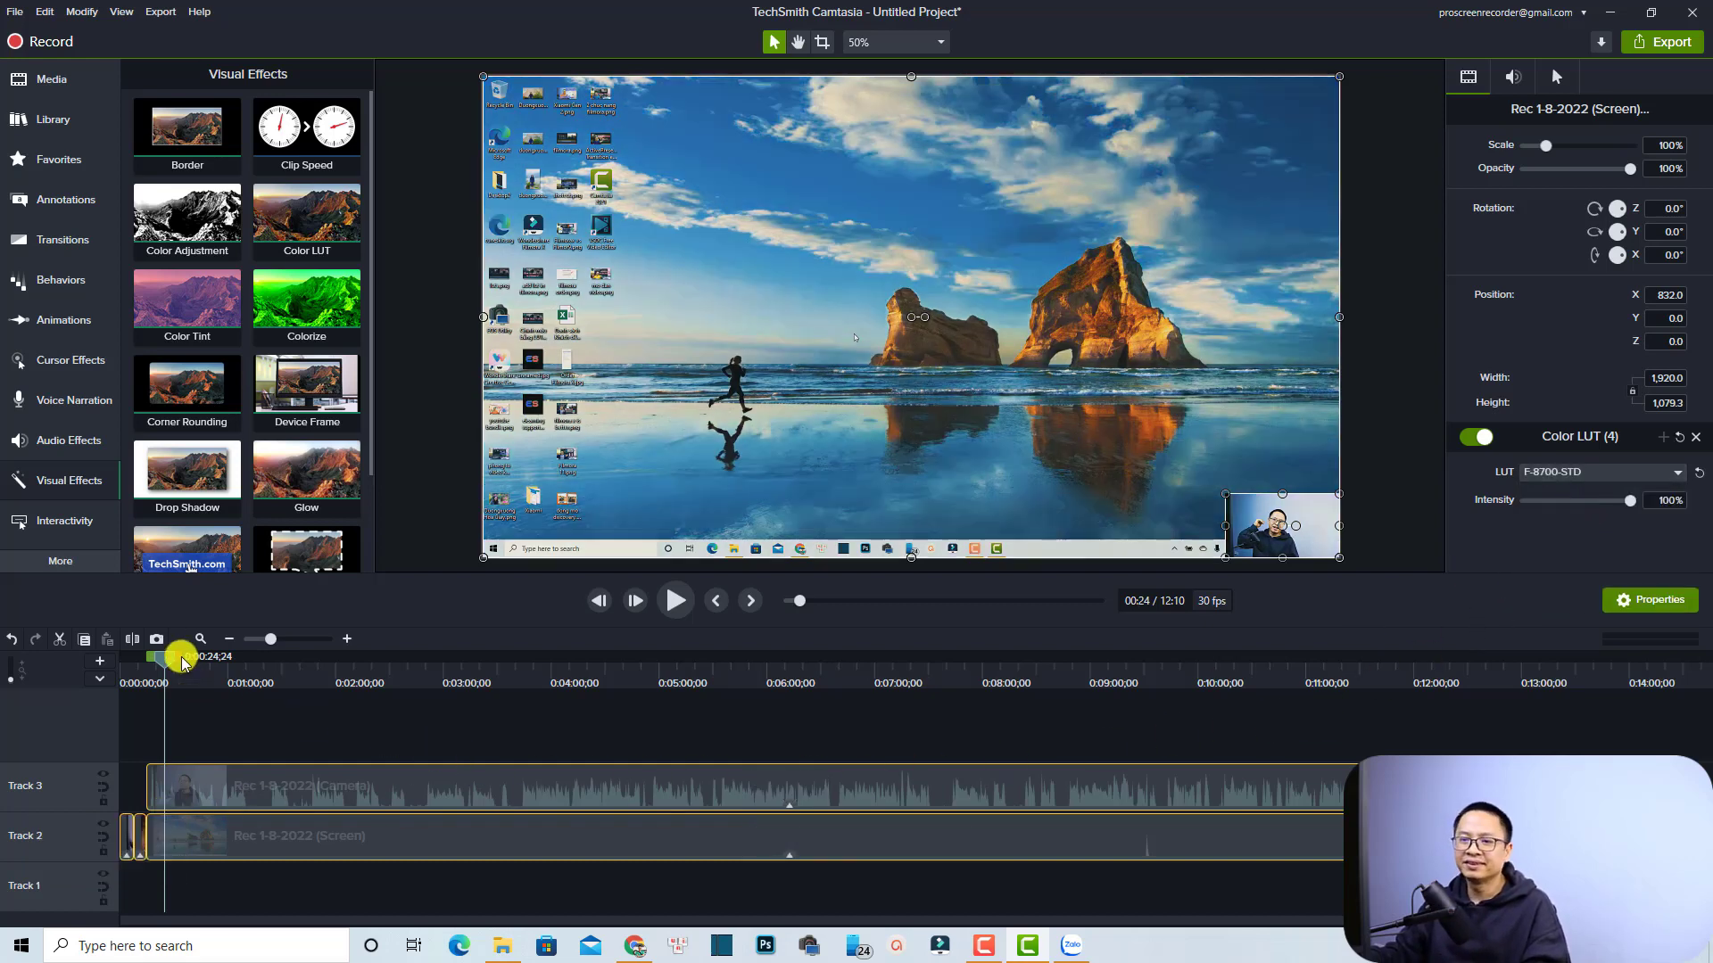
Rewind to the project start and play the graded video.
left_click_drag(170, 660, 92, 681)
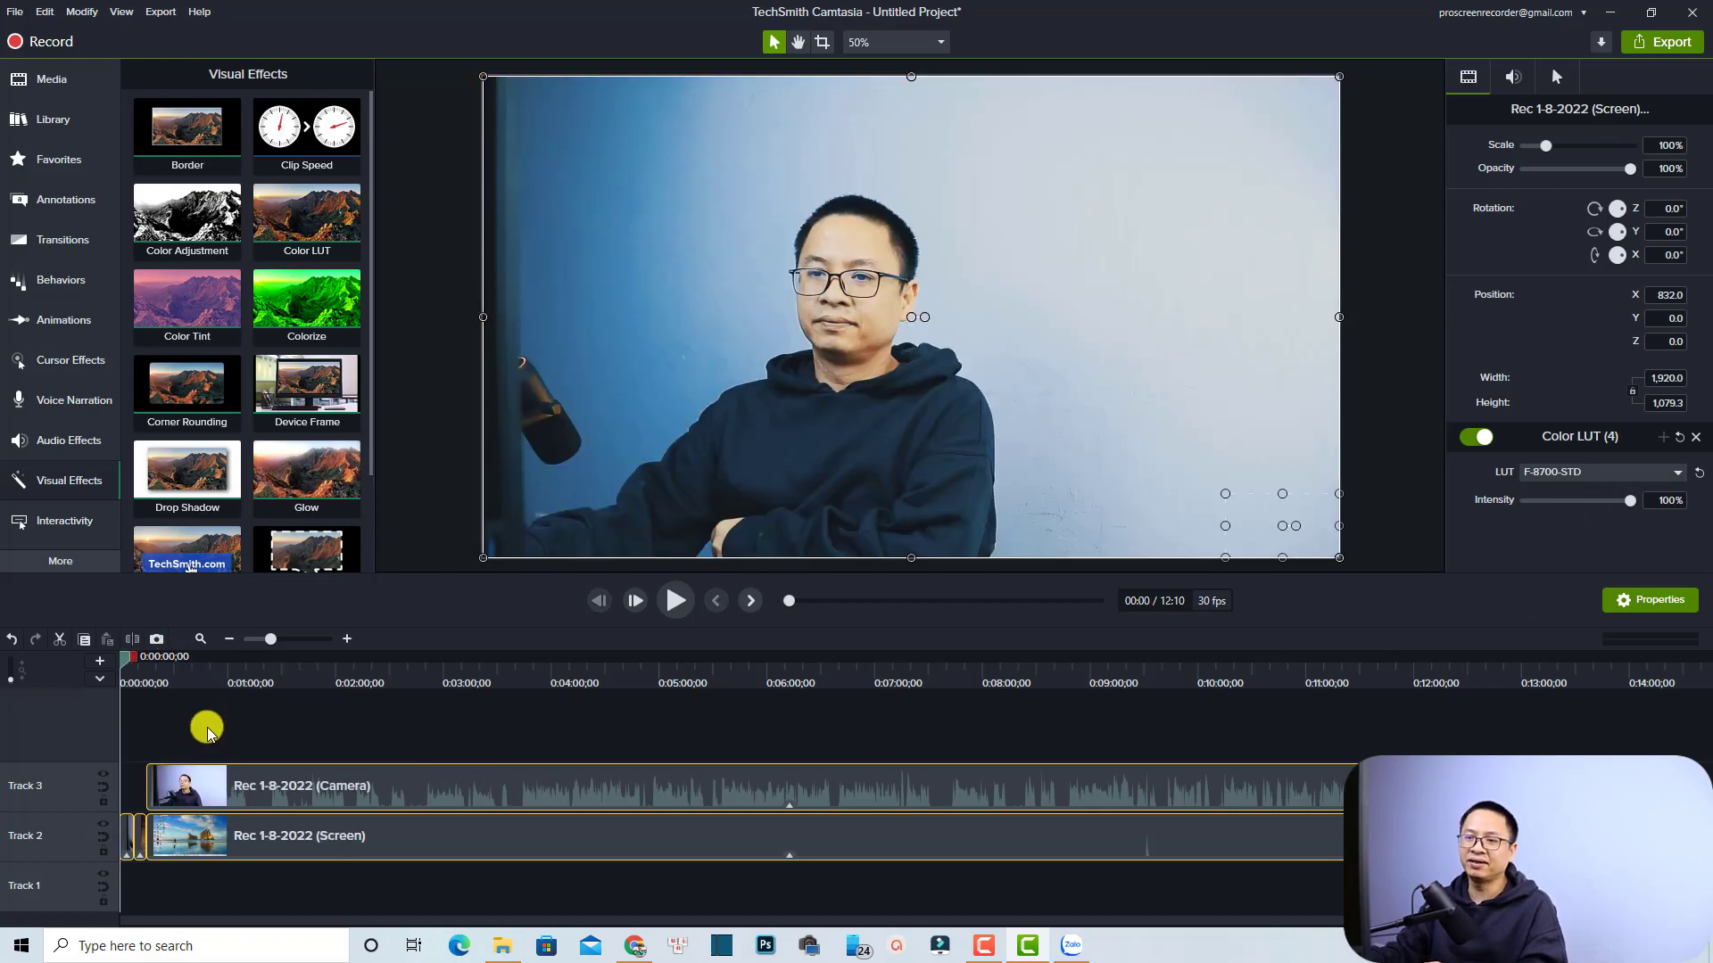
left_click(205, 725)
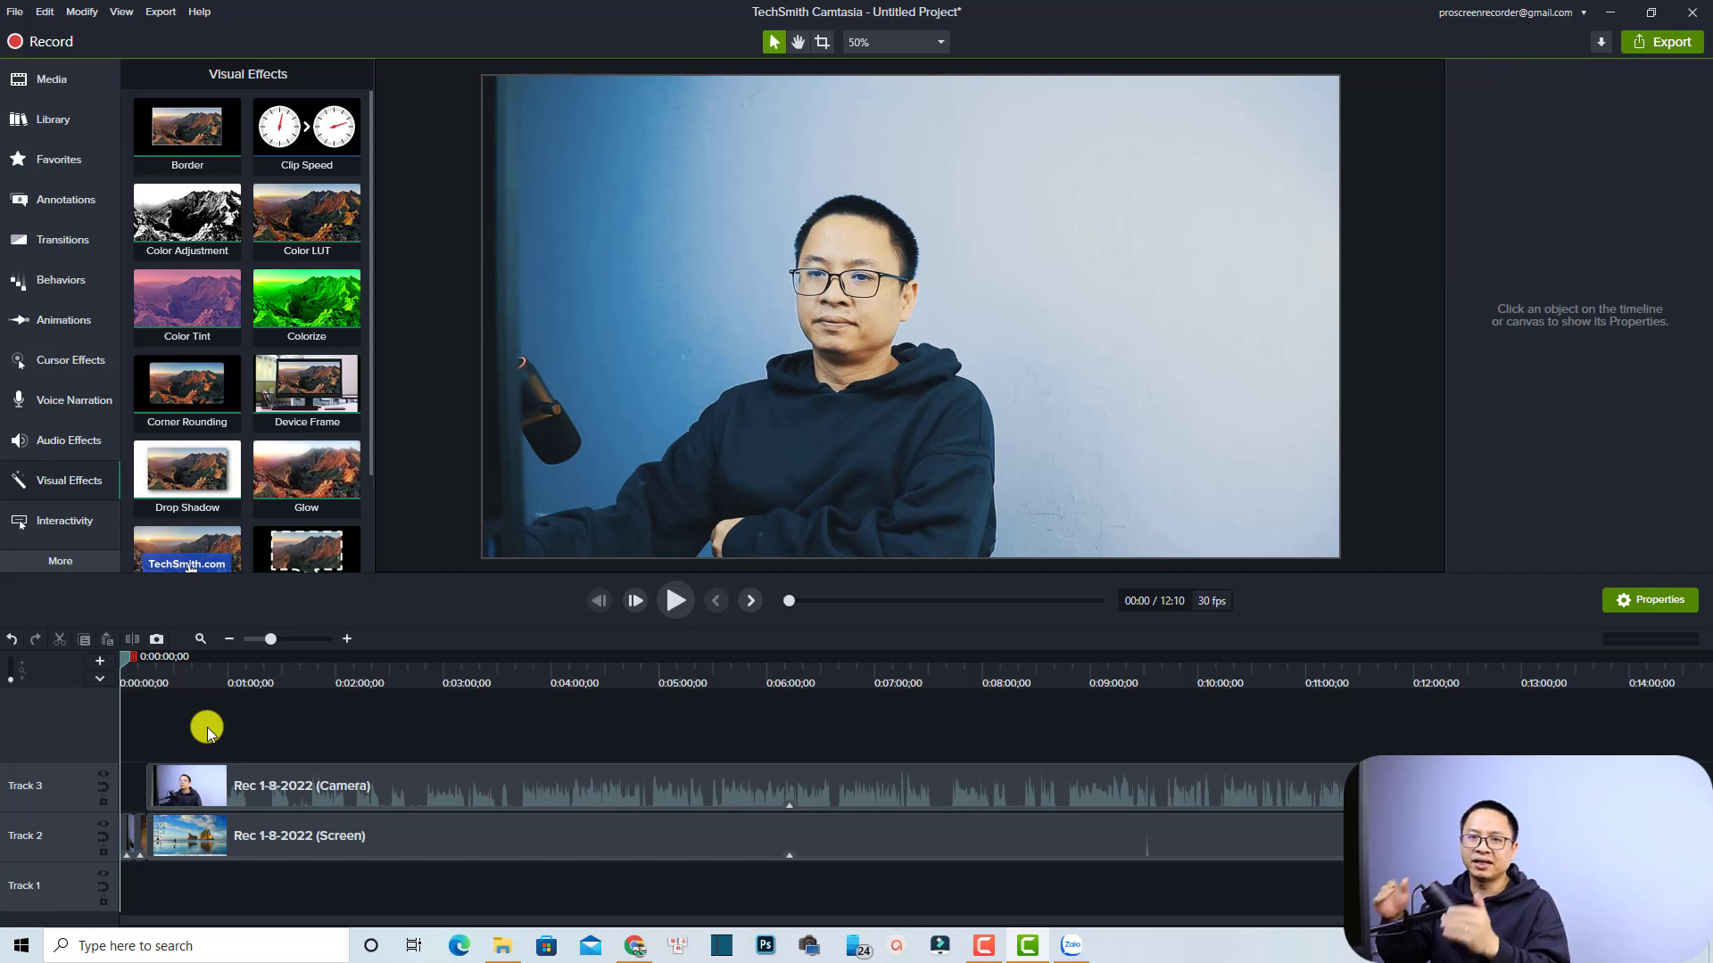
key("space")
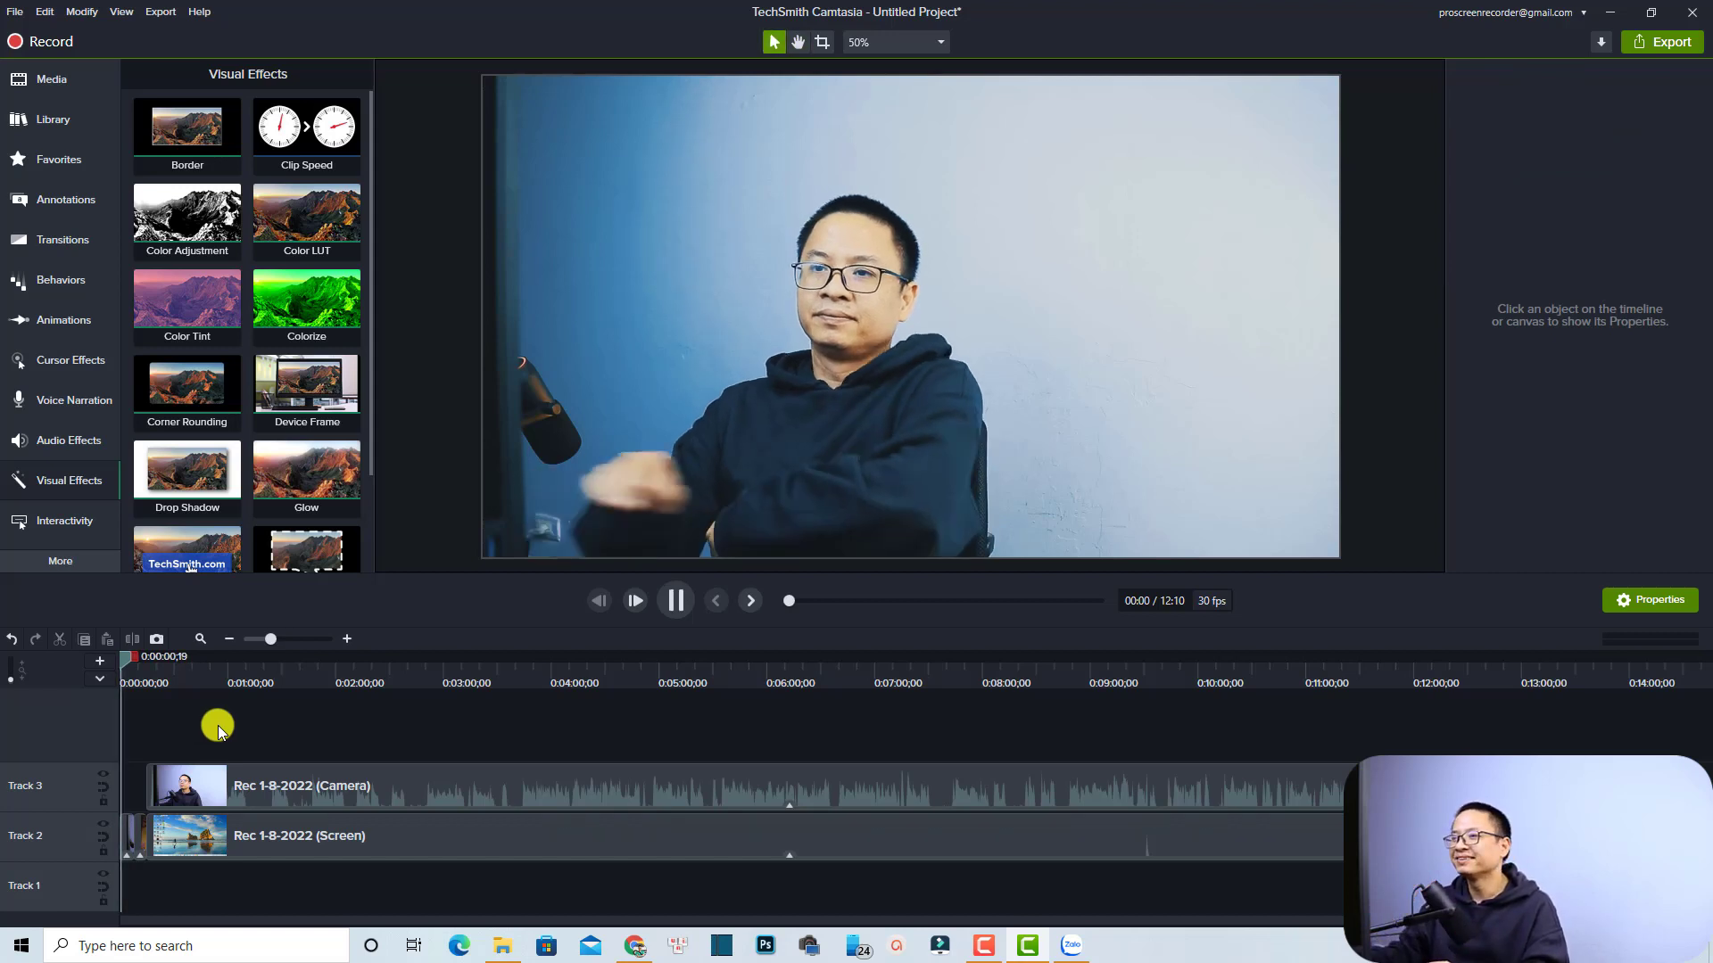